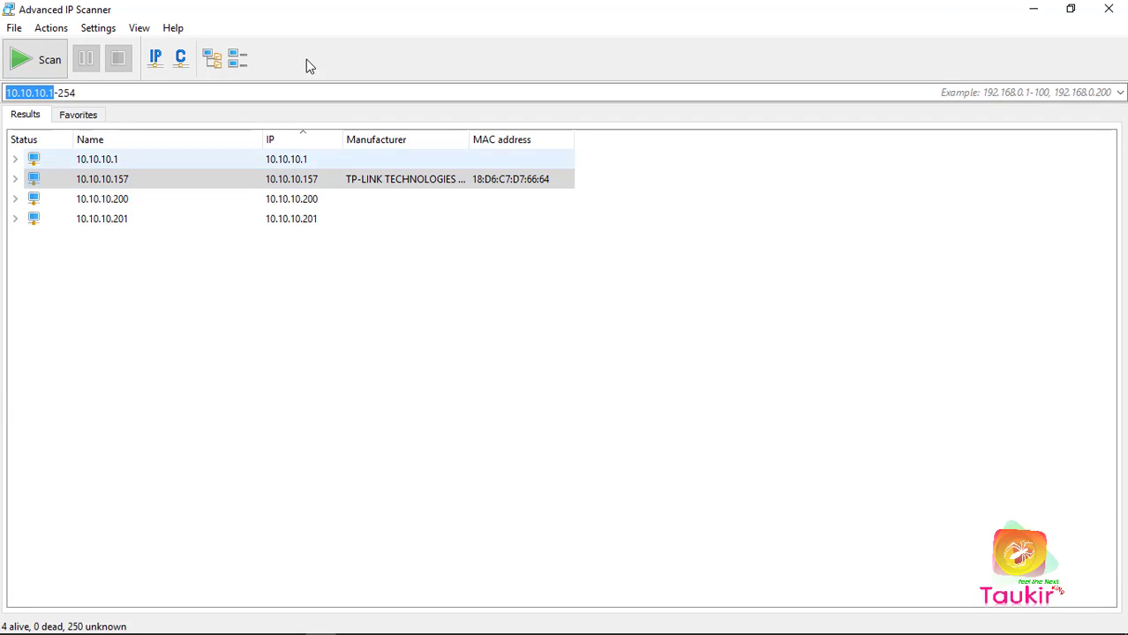
# Step: Minimize Advanced IP Scanner, switch to the browser and rerun the Speedtest by Ookla measurement
pyautogui.doubleClick(408, 7)
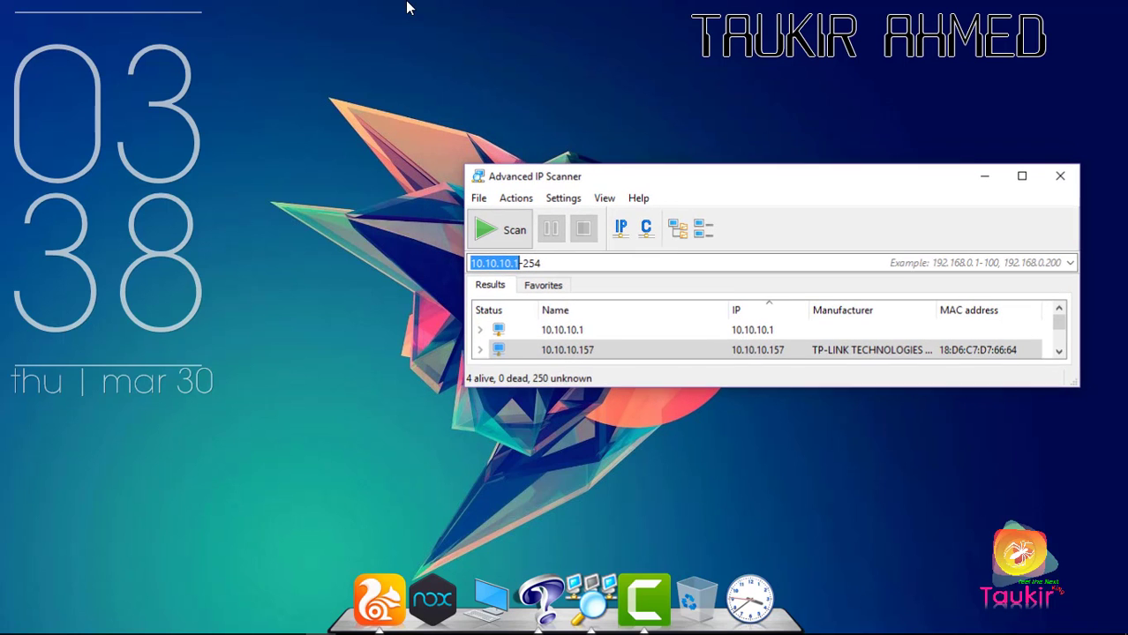
pyautogui.click(985, 177)
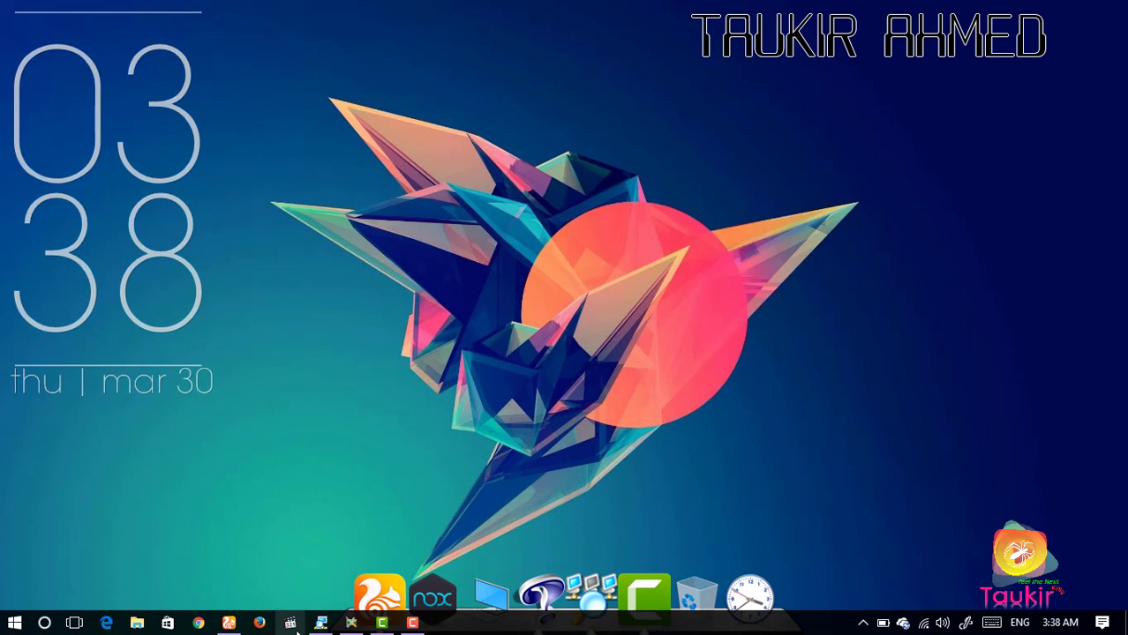
pyautogui.click(229, 623)
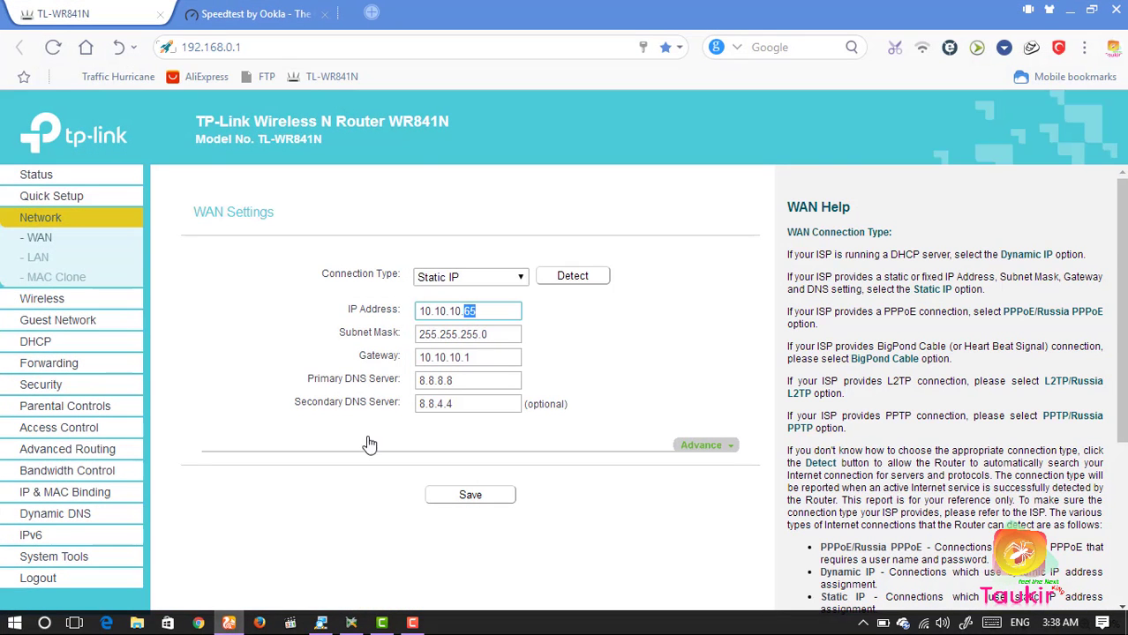
pyautogui.click(247, 9)
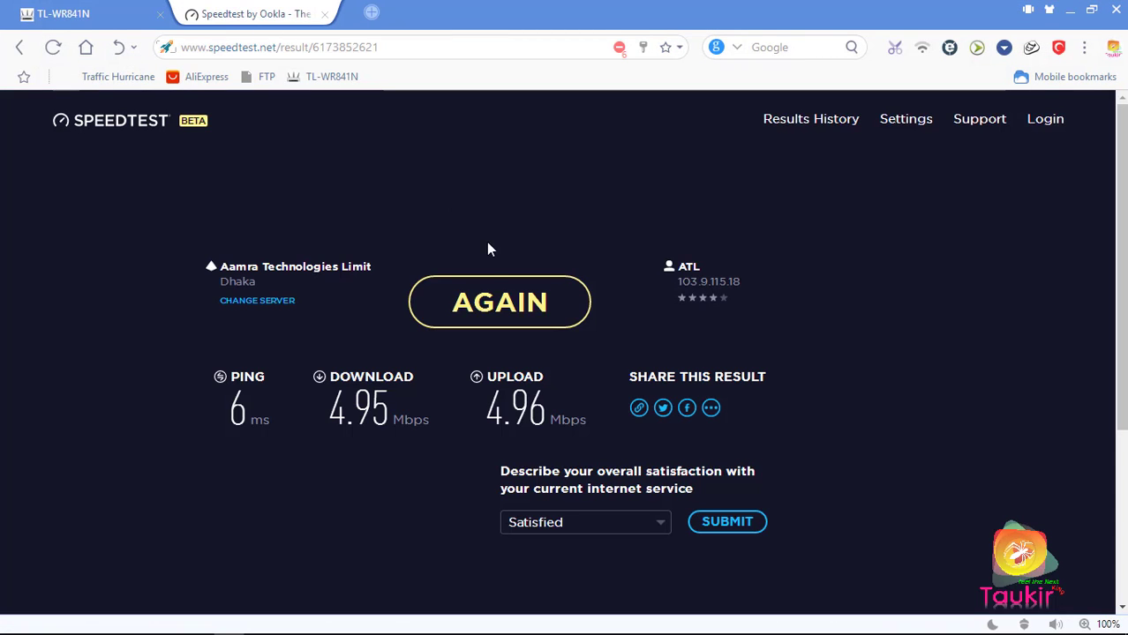
pyautogui.click(473, 295)
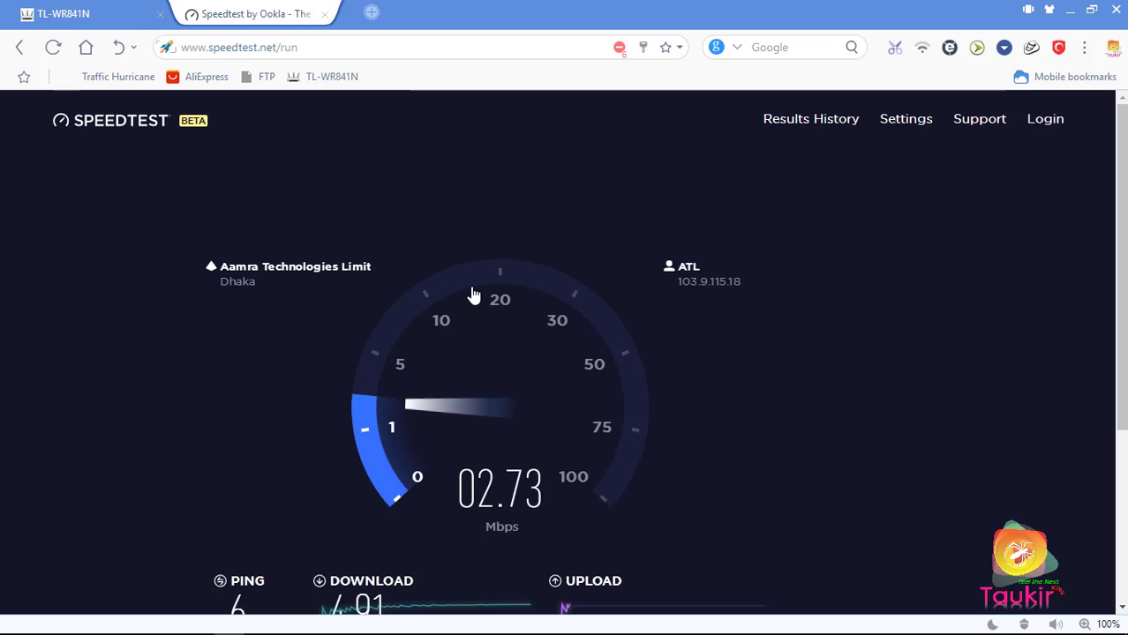
# Step: Switch to Advanced IP Scanner and examine the scanned hosts in the maximized results list, then minimize it
pyautogui.moveTo(203, 629)
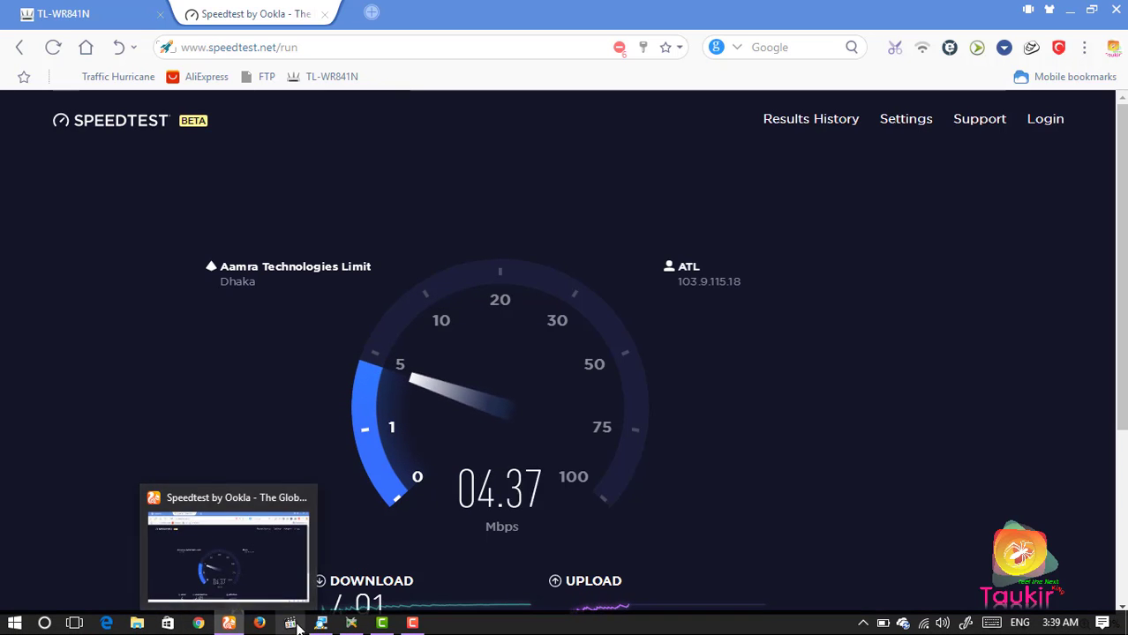
pyautogui.moveTo(351, 626)
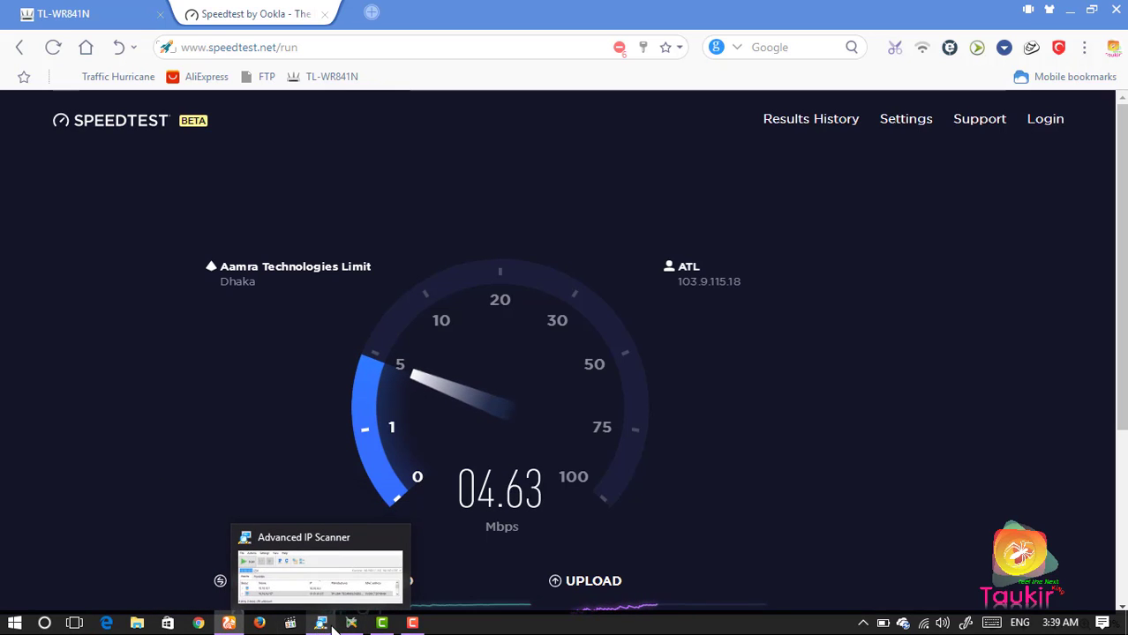
pyautogui.click(323, 565)
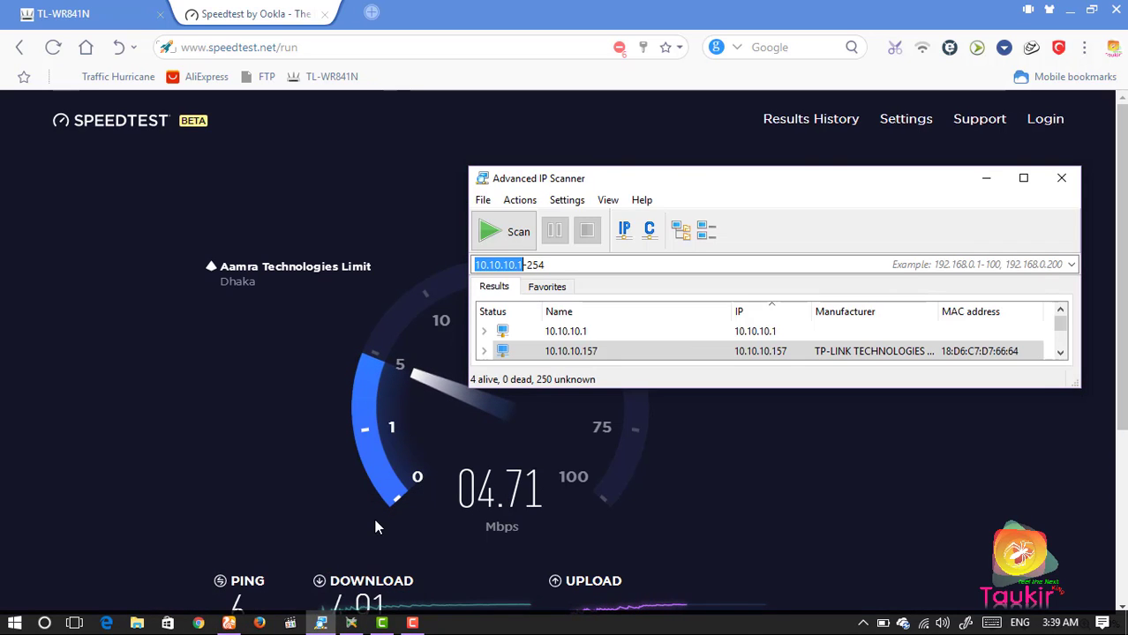
pyautogui.doubleClick(698, 176)
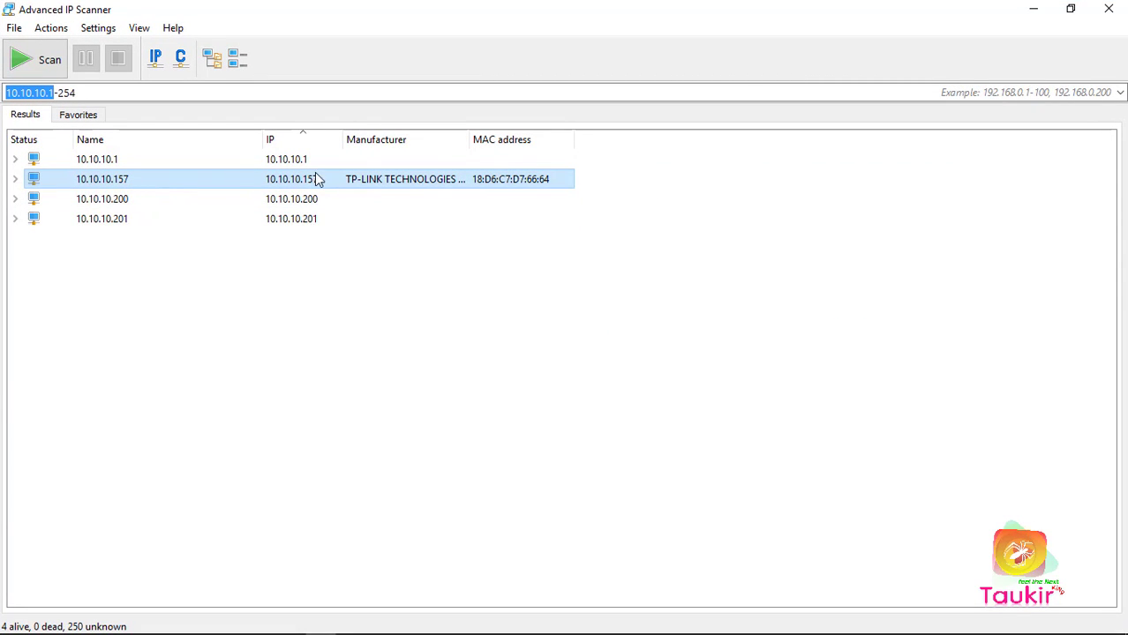
pyautogui.click(1036, 13)
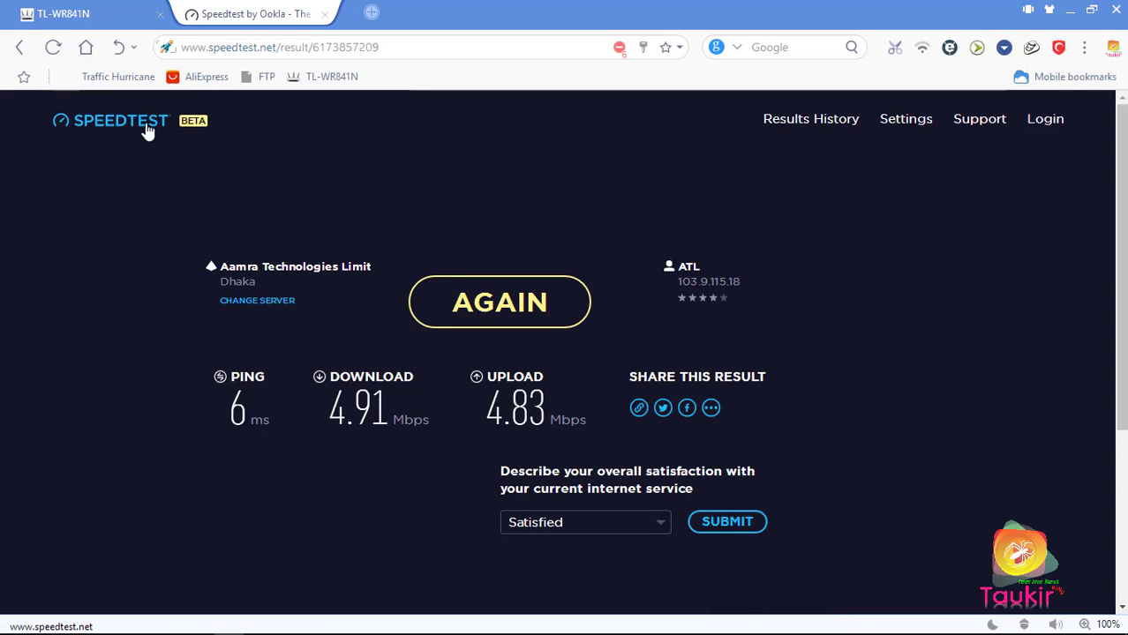
# Step: In the TP-Link router's WAN settings, set the static IP address to 10.10.10.157 and save it
pyautogui.click(82, 15)
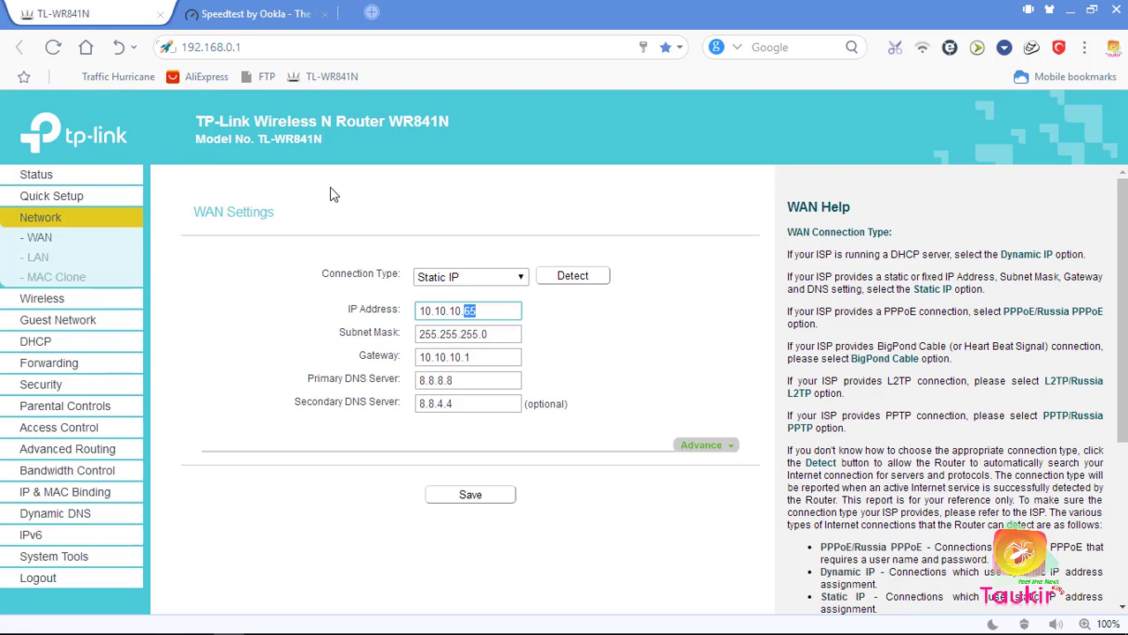
pyautogui.click(42, 181)
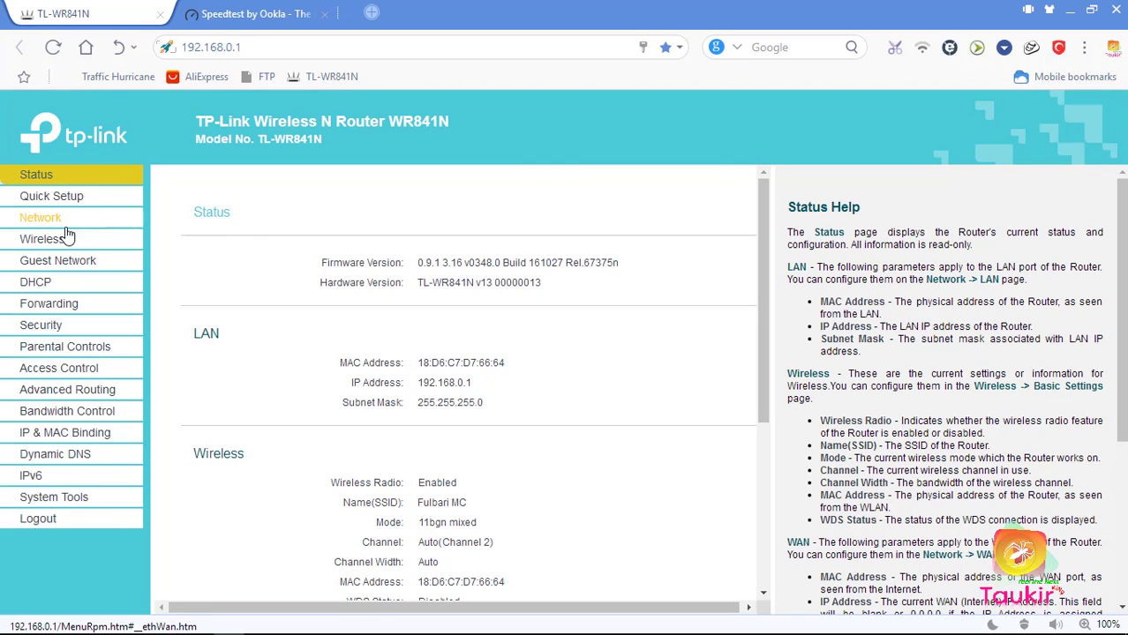
pyautogui.click(35, 218)
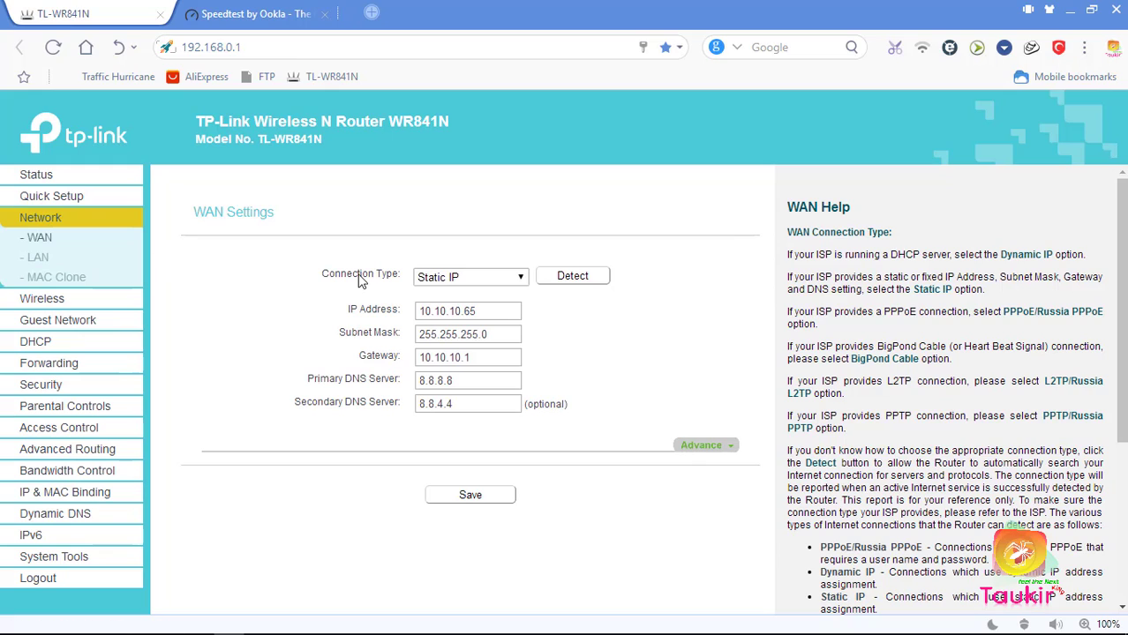
pyautogui.moveTo(464, 310); pyautogui.dragTo(512, 316)
pyautogui.click(486, 500)
# Step: View the router's MAC Clone page and the copy options for host 10.10.10.157 in Advanced IP Scanner
pyautogui.click(75, 289)
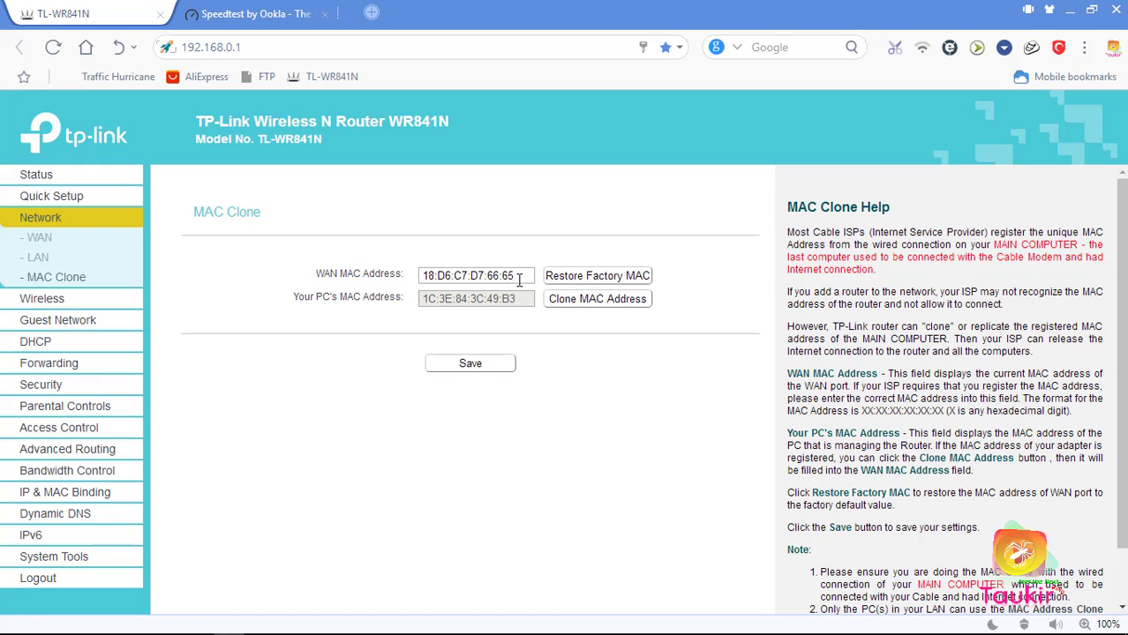
pyautogui.moveTo(425, 628)
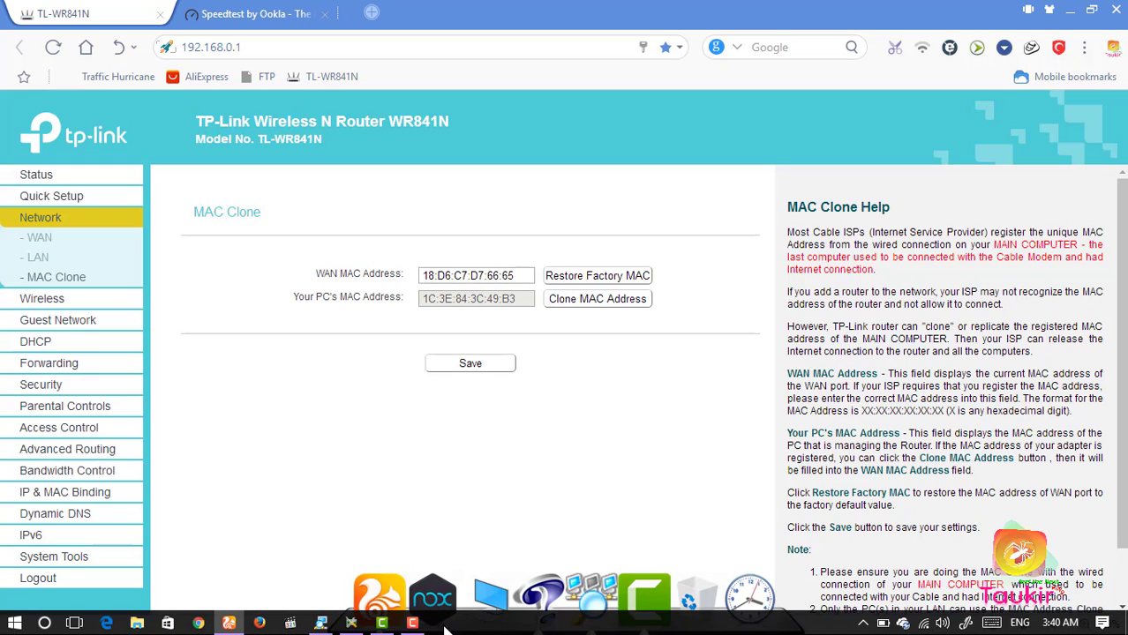
pyautogui.click(350, 624)
pyautogui.rightClick(78, 184)
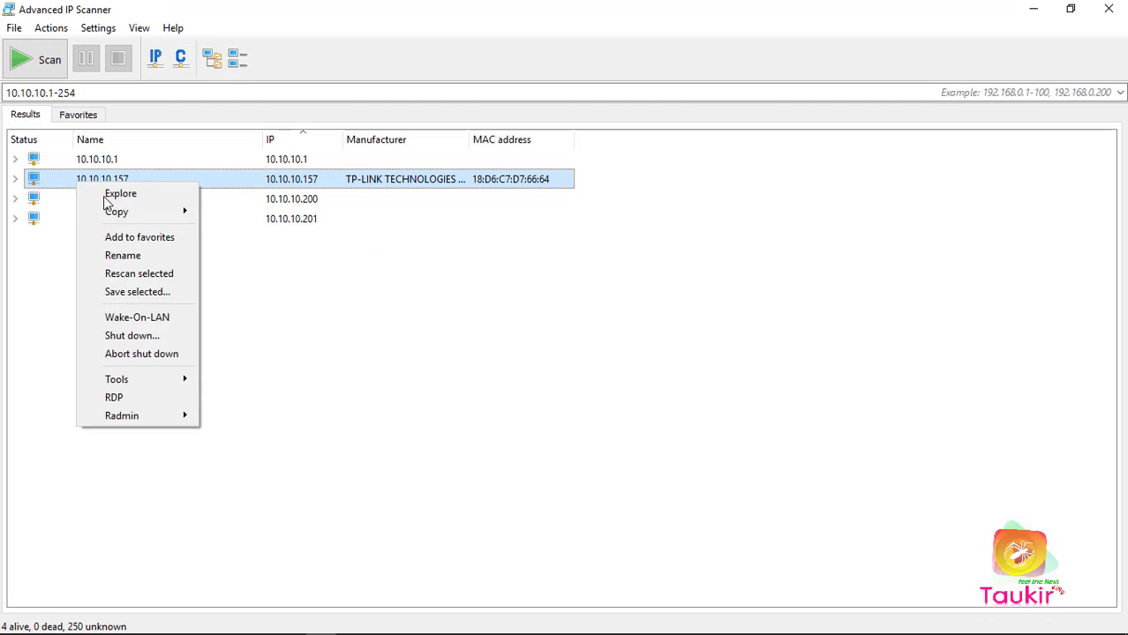
pyautogui.moveTo(152, 214)
pyautogui.click(1027, 9)
pyautogui.click(1027, 8)
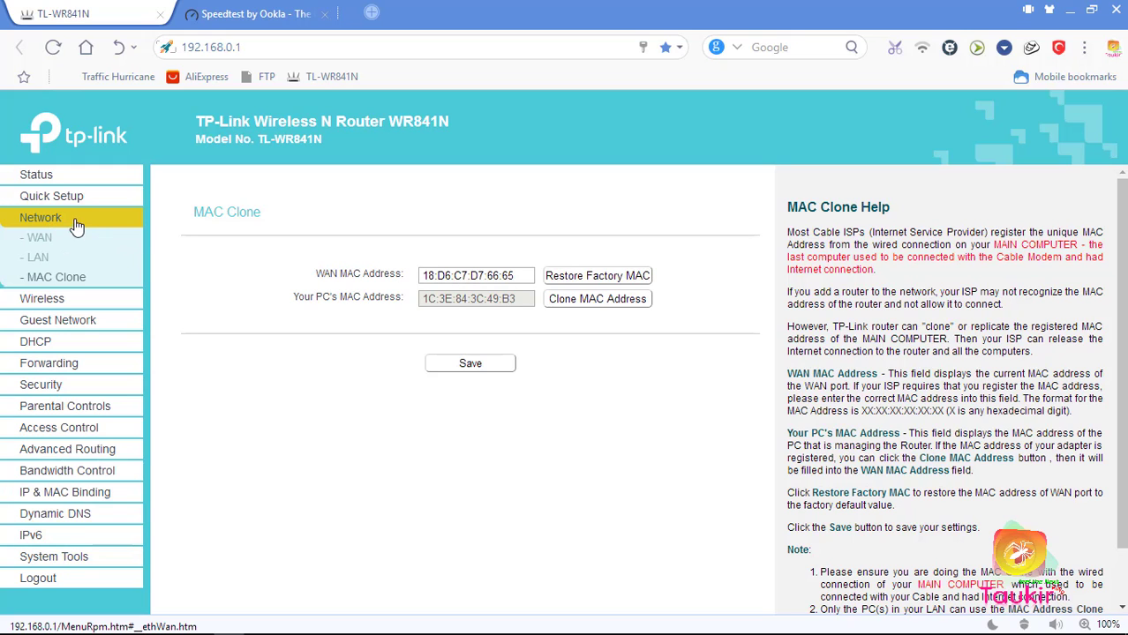
# Step: Check the static IP address on the router's WAN page and repeat the internet speed test
pyautogui.click(40, 237)
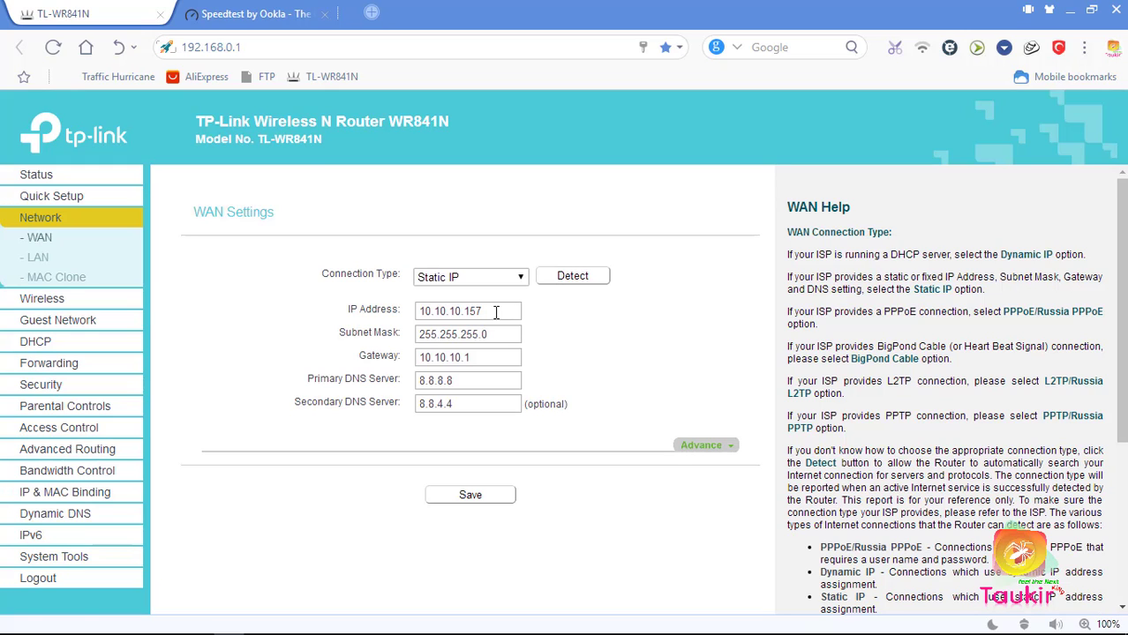
pyautogui.click(271, 10)
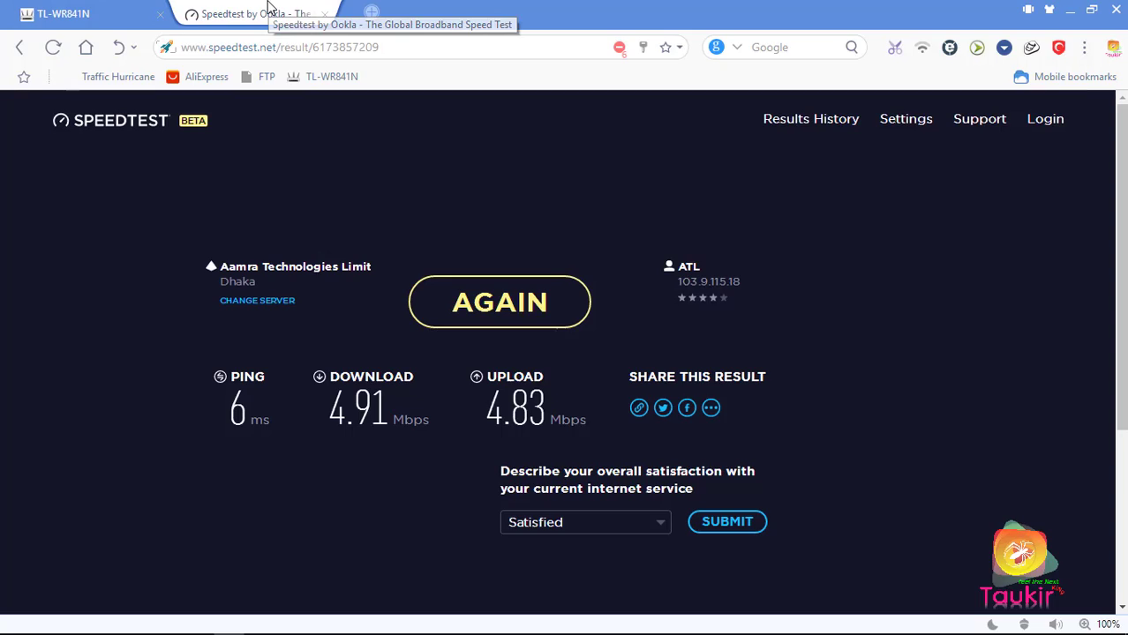
pyautogui.click(466, 293)
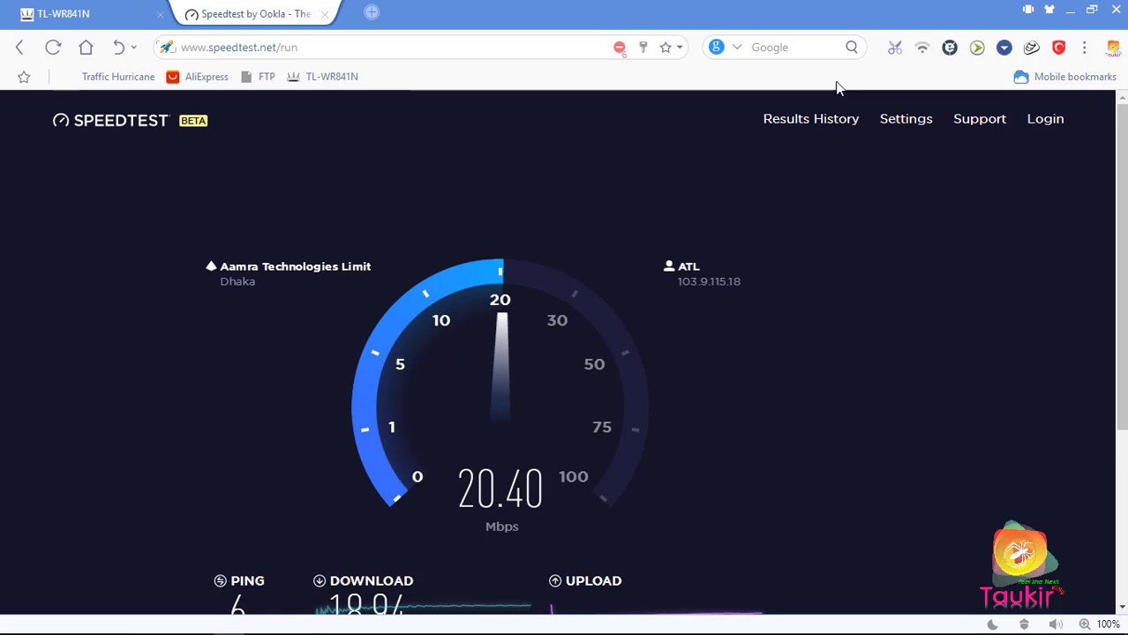
pyautogui.click(1071, 7)
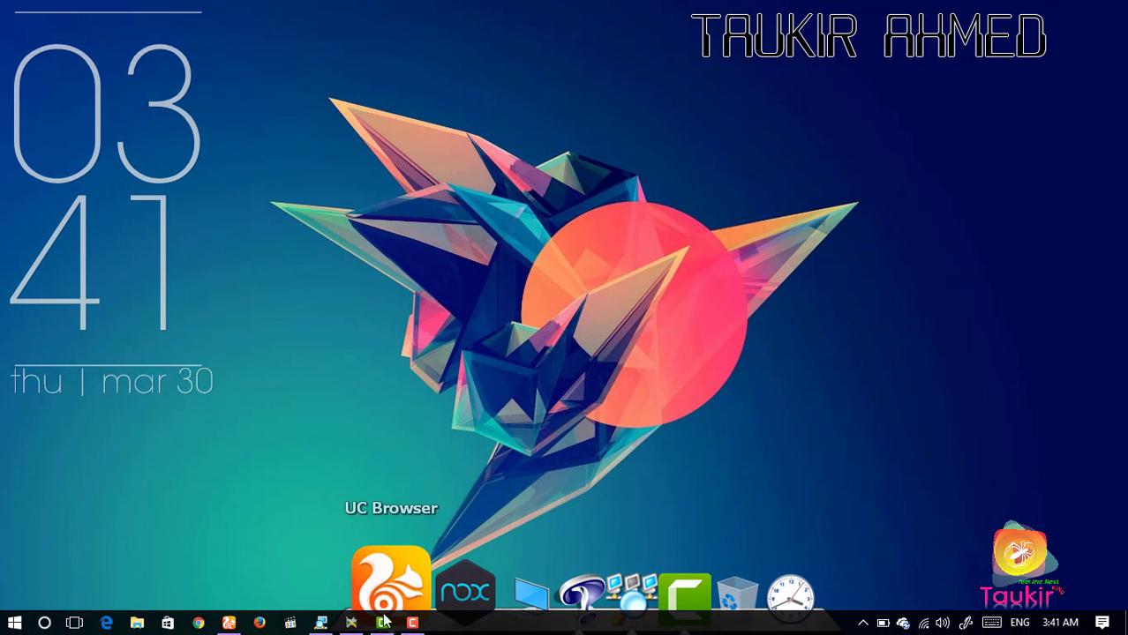
# Step: Check the scan range in Advanced IP Scanner, and run ipconfig in Command Prompt to highlight the Wi-Fi adapter's default gateway
pyautogui.click(322, 623)
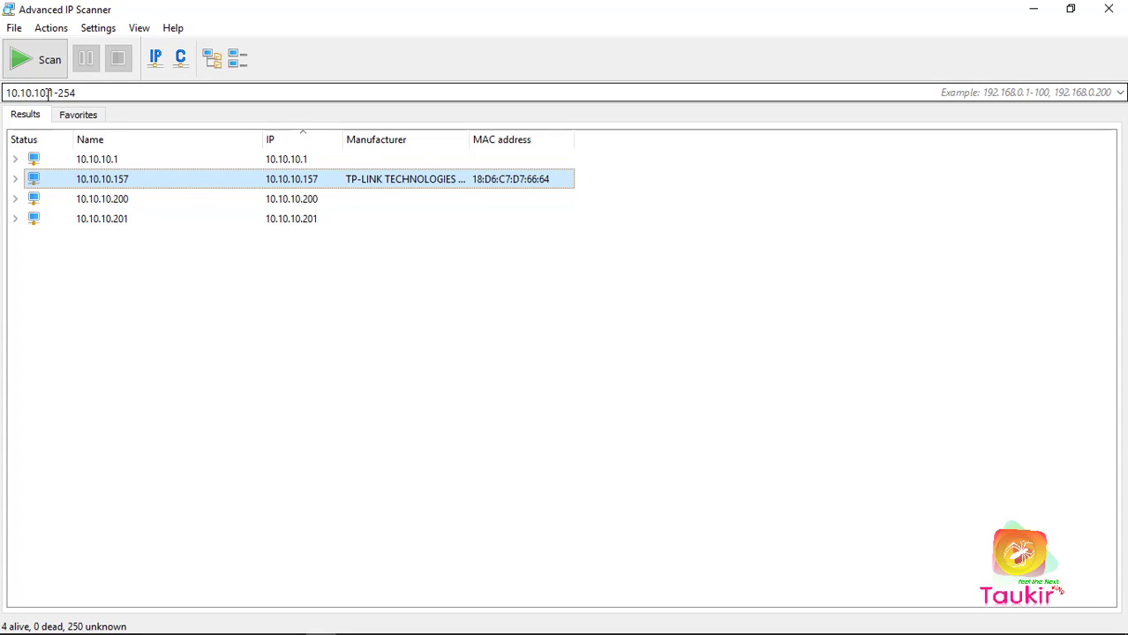
pyautogui.click(1036, 8)
pyautogui.rightClick(14, 623)
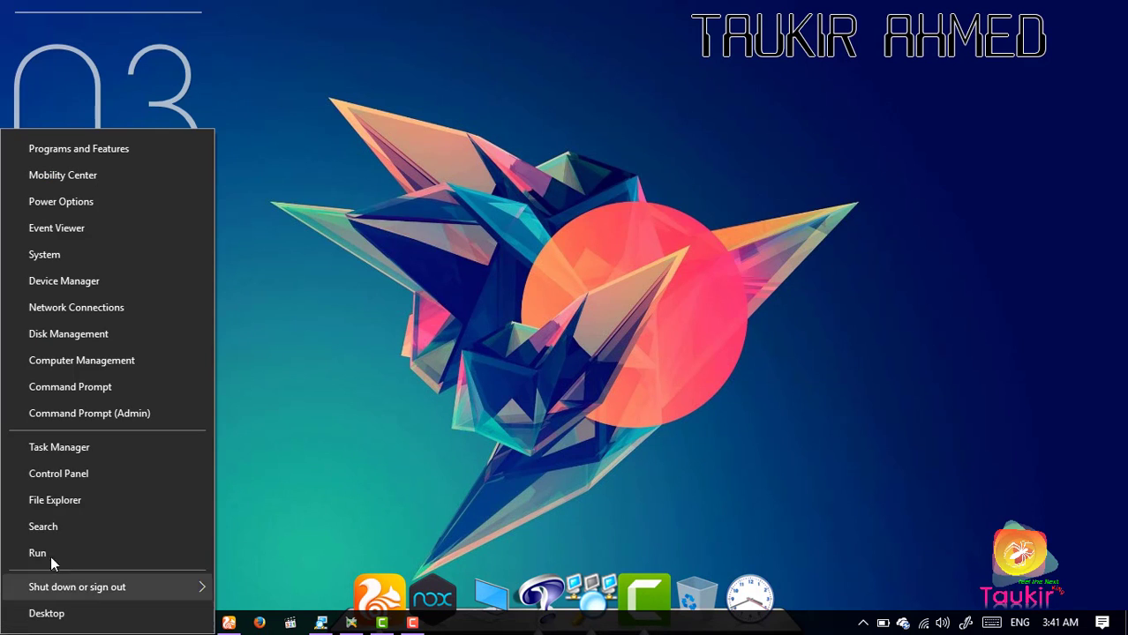
pyautogui.click(86, 395)
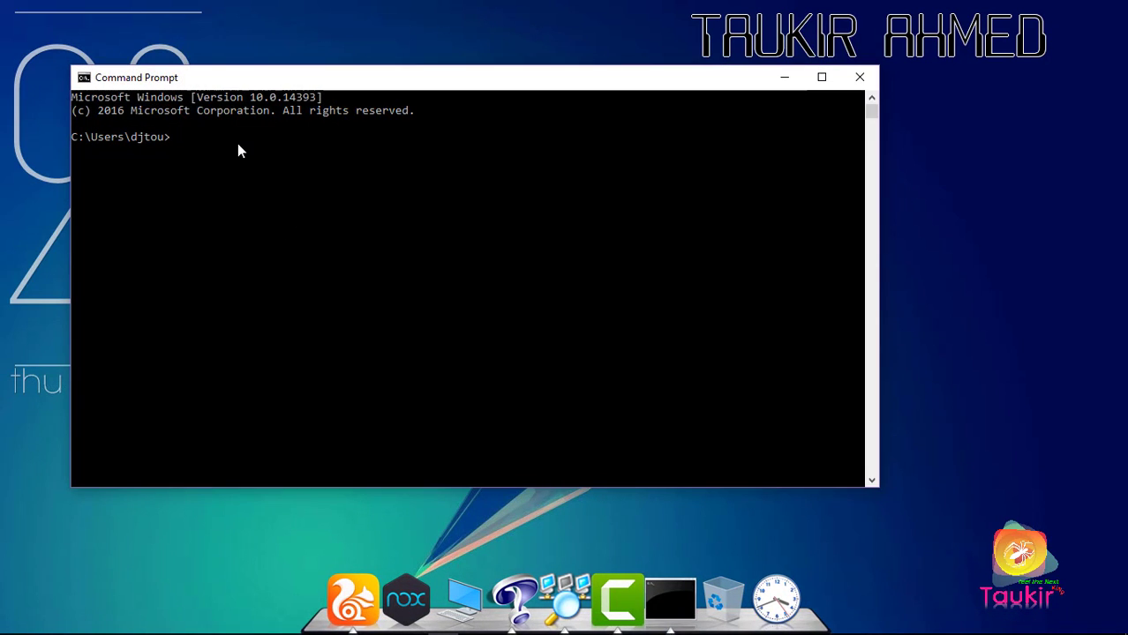
pyautogui.write('ipconfig')
pyautogui.press('Return')
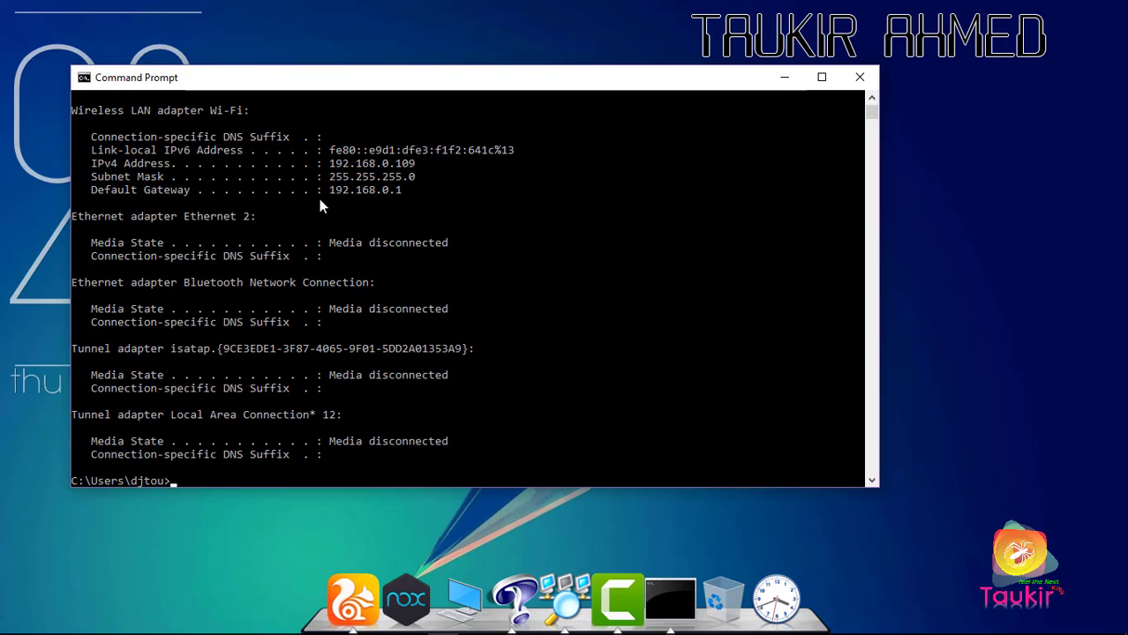
pyautogui.moveTo(401, 192); pyautogui.dragTo(354, 196)
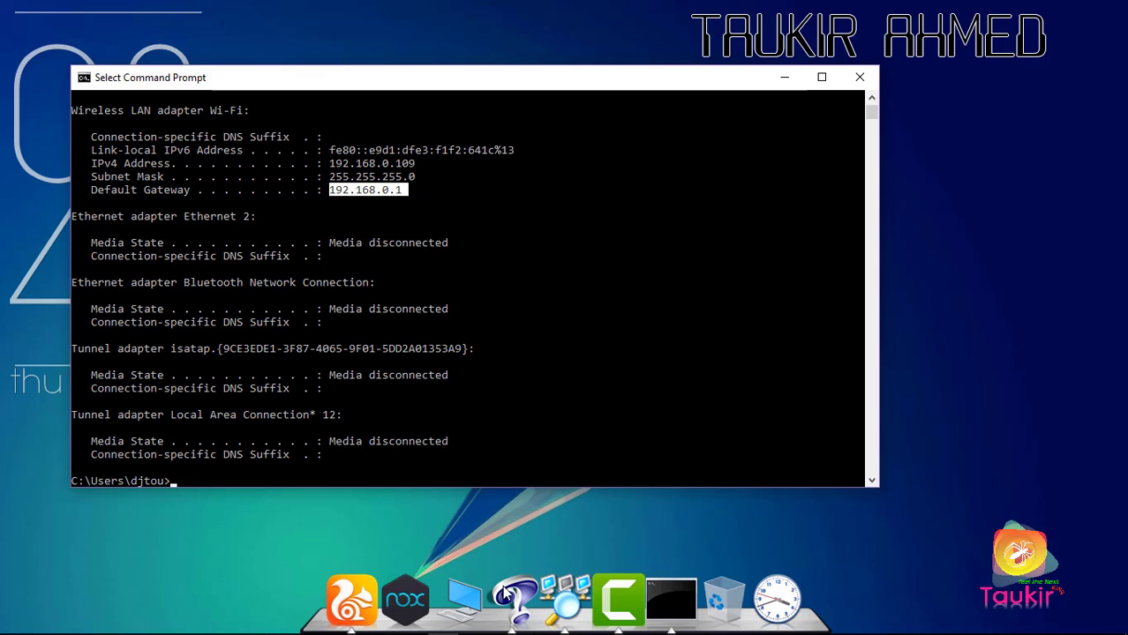
# Step: Open the Change MAC Address utility, and show the MAC address copy option for host 10.10.10.157 in Advanced IP Scanner
pyautogui.click(568, 573)
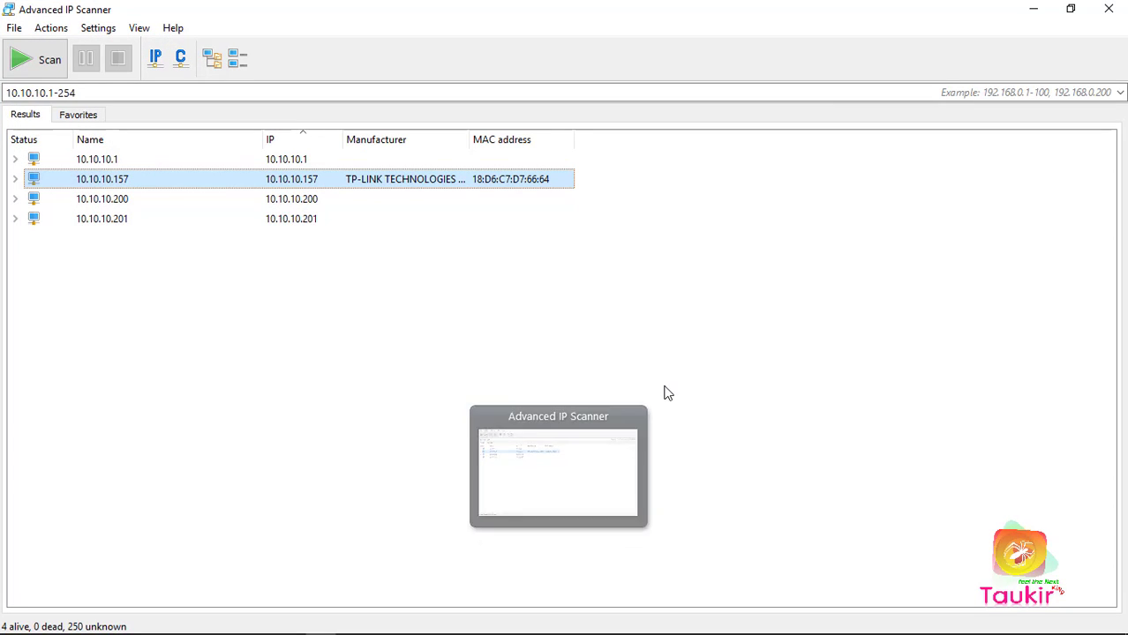
pyautogui.click(1033, 8)
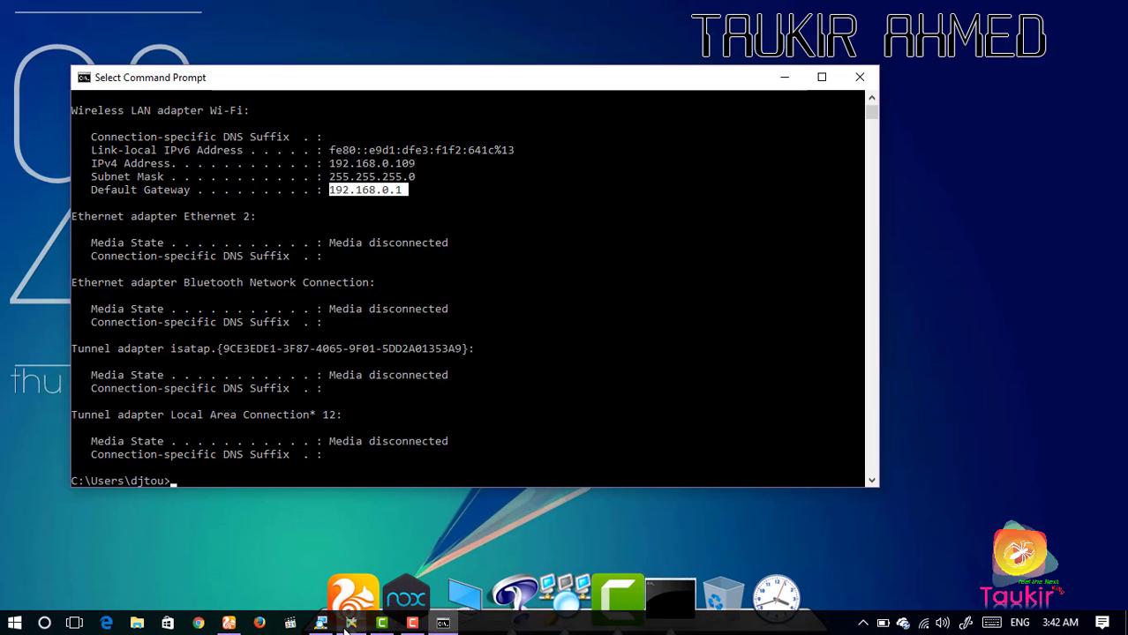
pyautogui.click(350, 623)
pyautogui.click(321, 623)
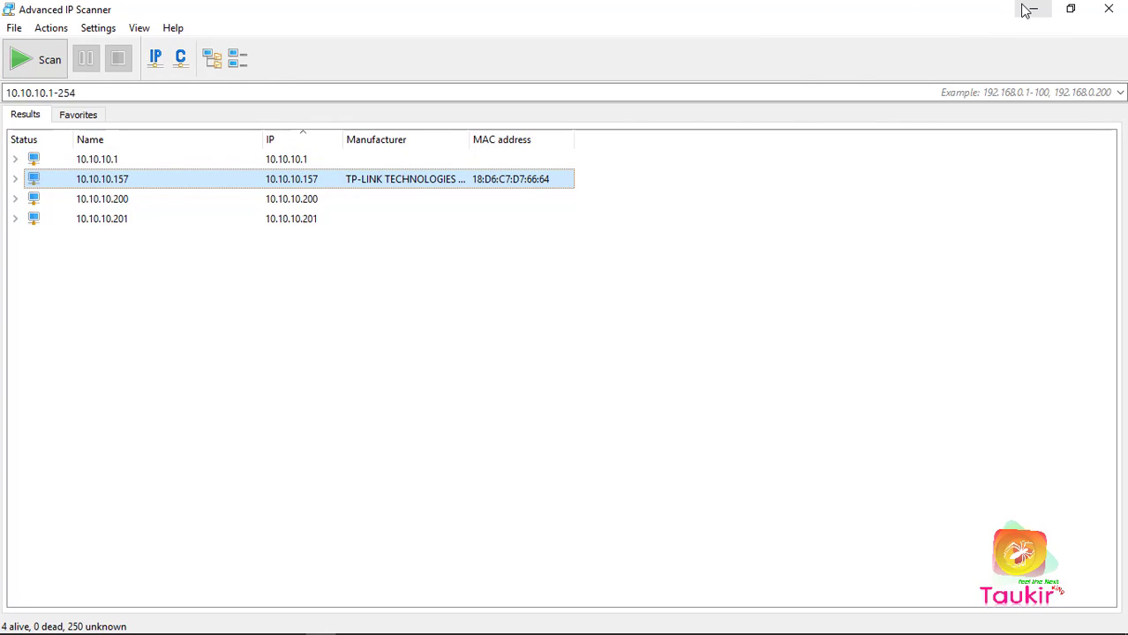
pyautogui.rightClick(220, 188)
pyautogui.moveTo(277, 211)
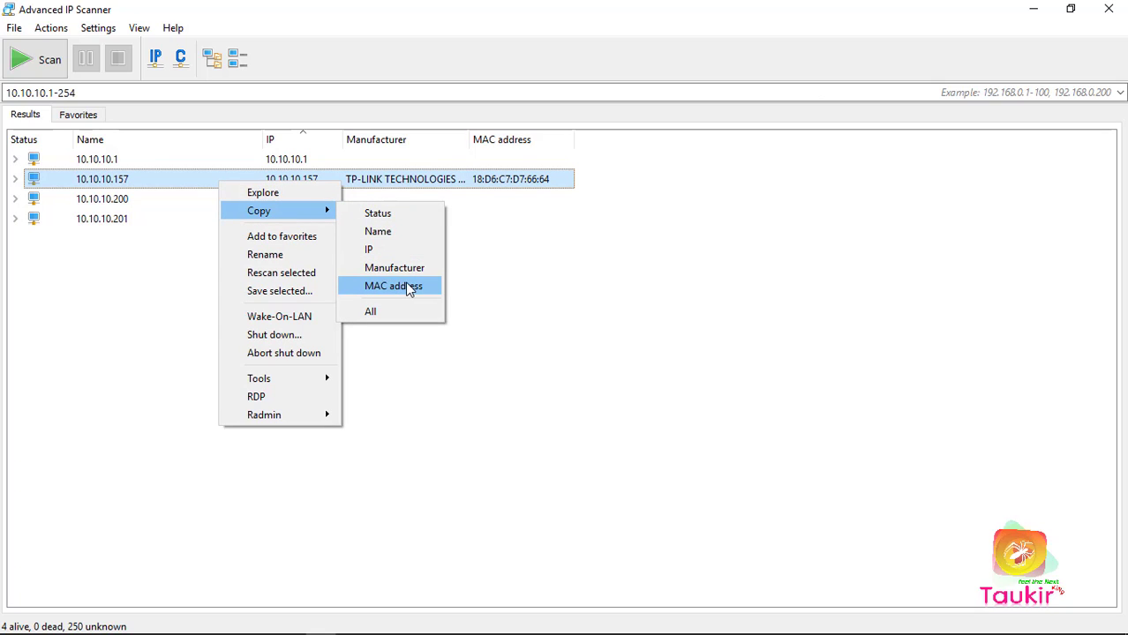
pyautogui.click(1047, 8)
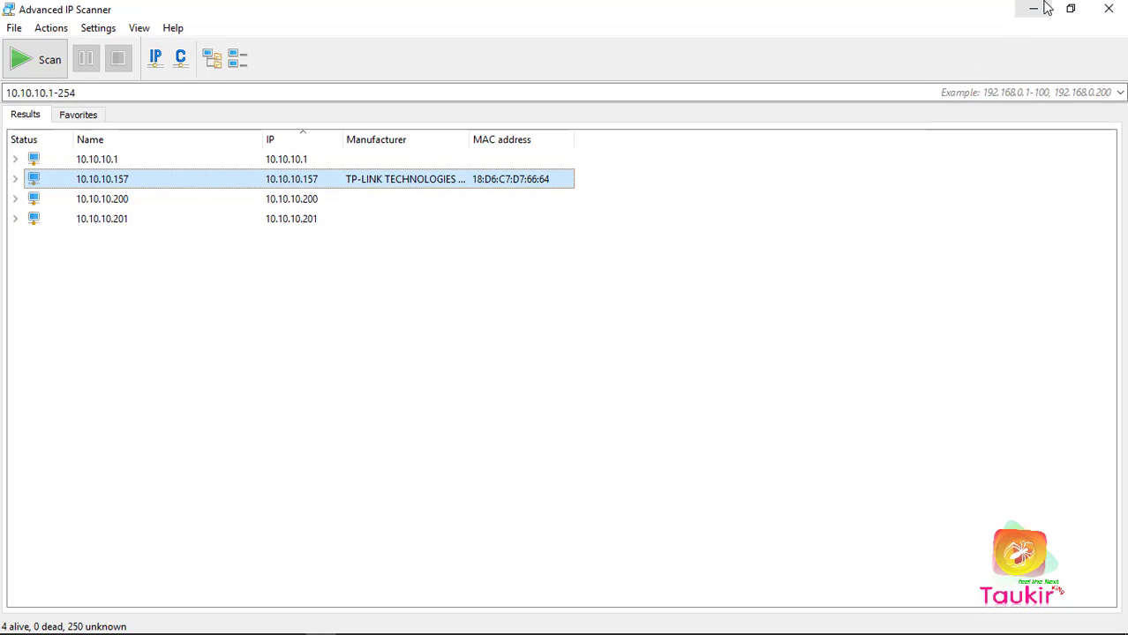
pyautogui.click(1045, 10)
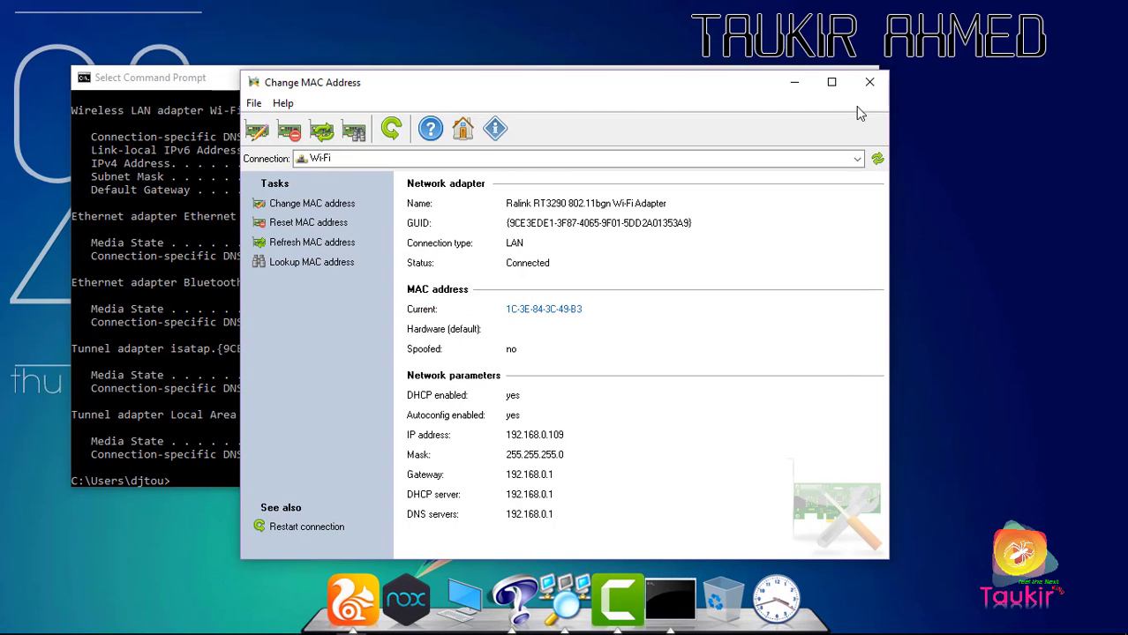
# Step: Minimize the Change MAC Address and Command Prompt windows and open the Network and Sharing Center
pyautogui.click(797, 83)
pyautogui.click(783, 78)
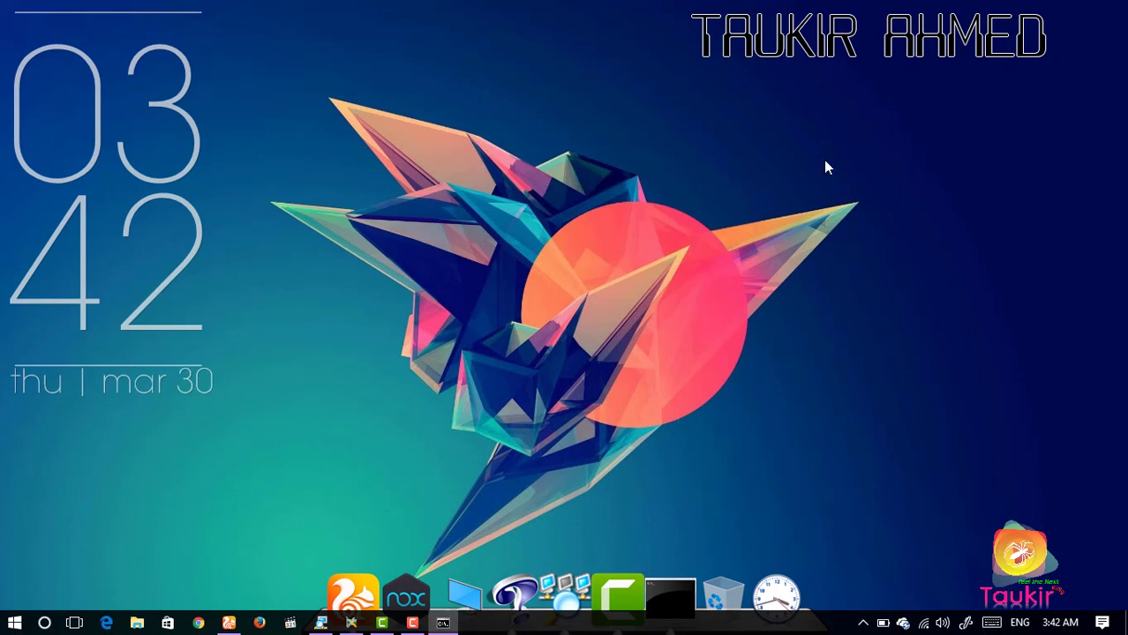
pyautogui.rightClick(925, 624)
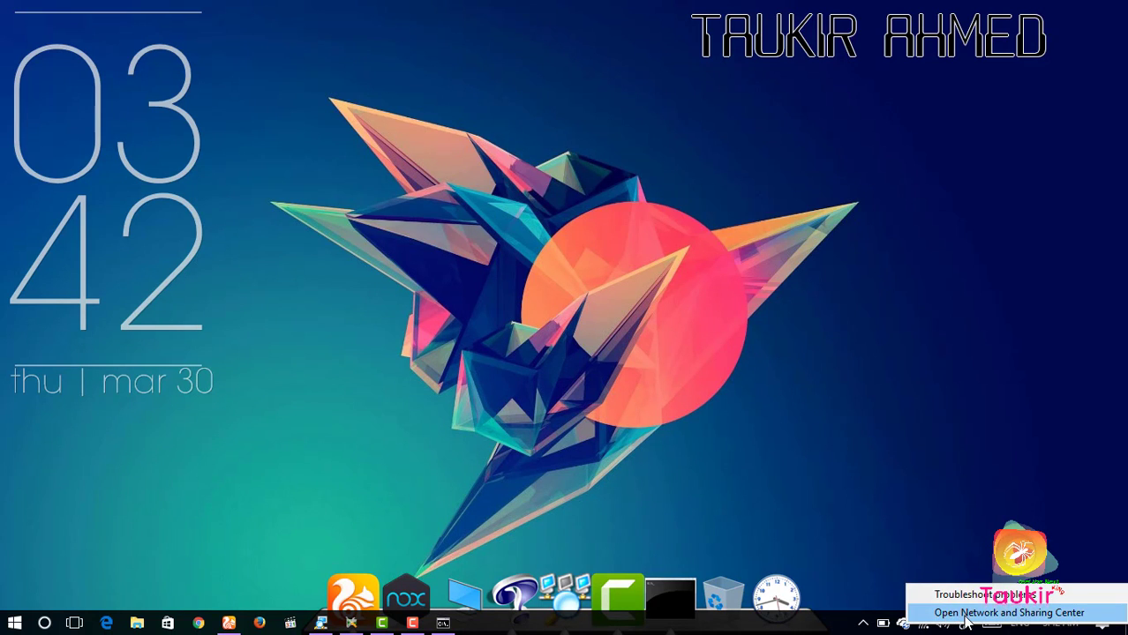
pyautogui.click(967, 615)
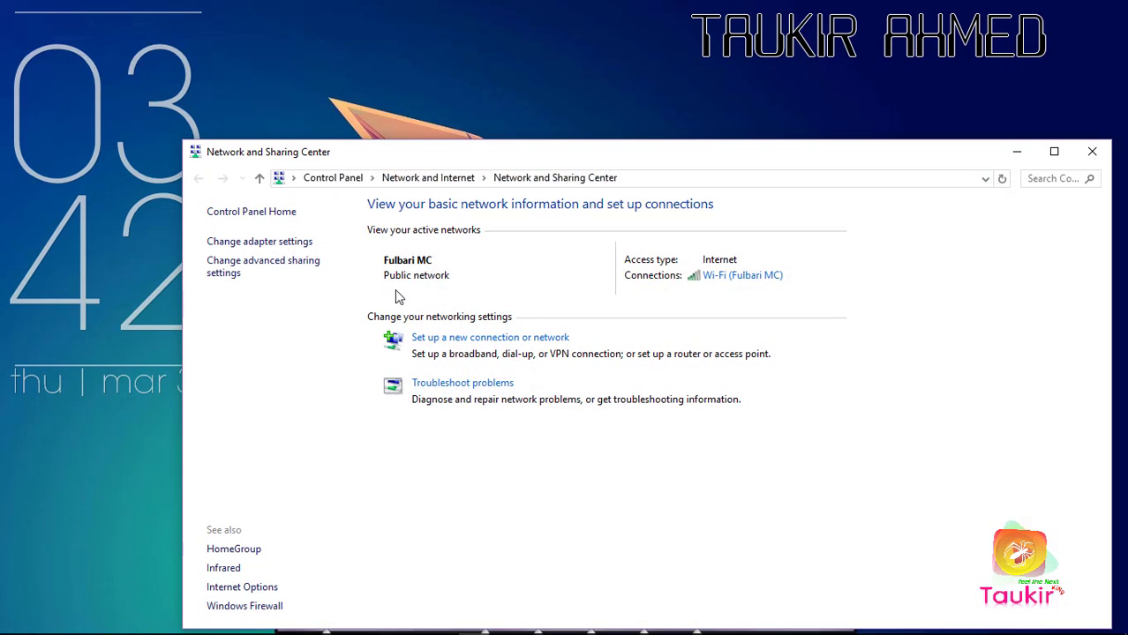
# Step: Try the manual IP address option in the Wi-Fi adapter's Internet Protocol Version 4 properties, cancel it, and close the network windows
pyautogui.click(732, 278)
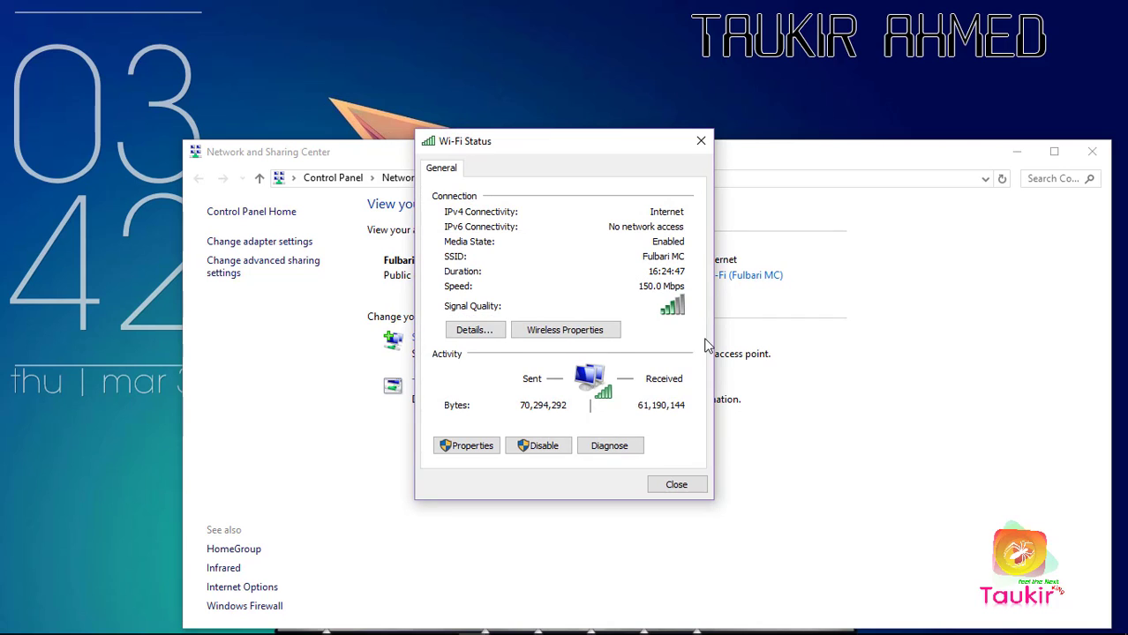
pyautogui.click(462, 446)
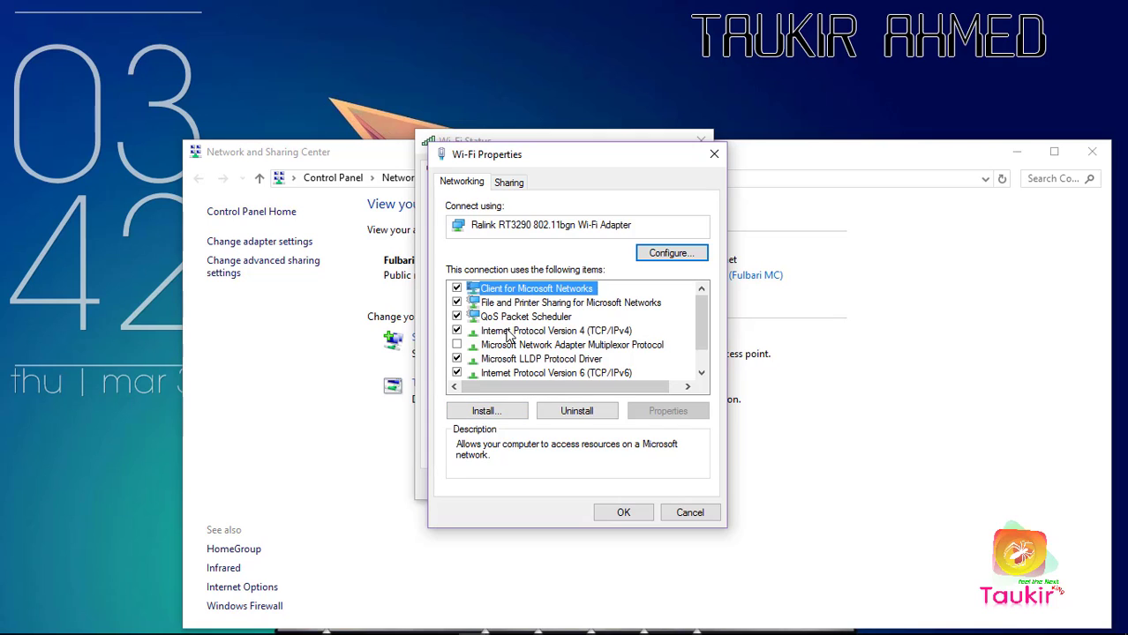
pyautogui.click(510, 332)
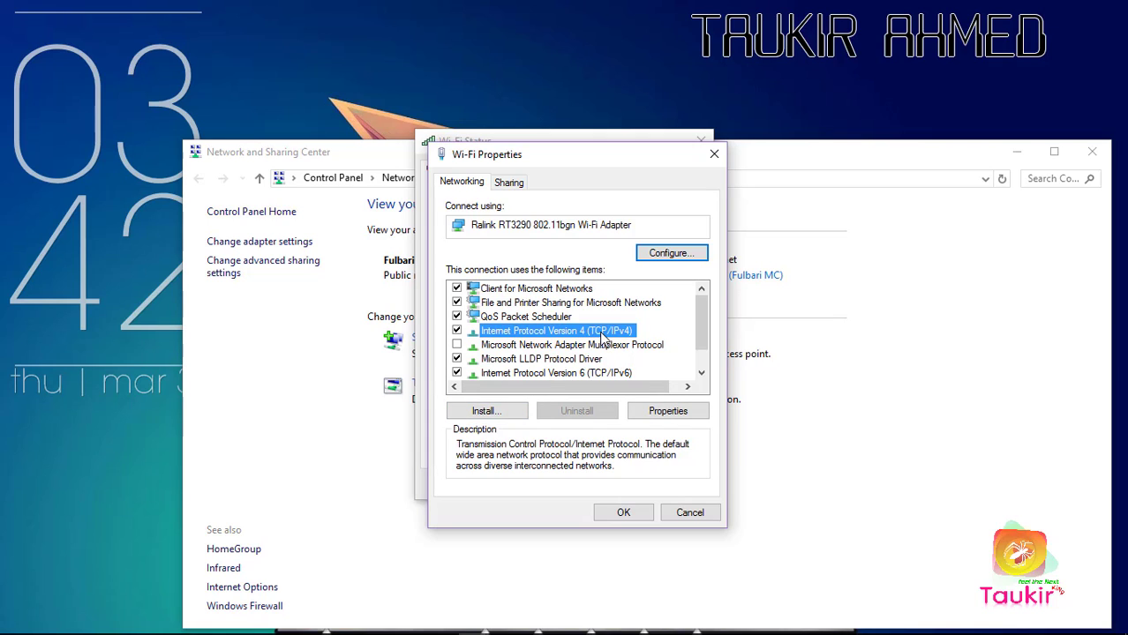
pyautogui.click(671, 410)
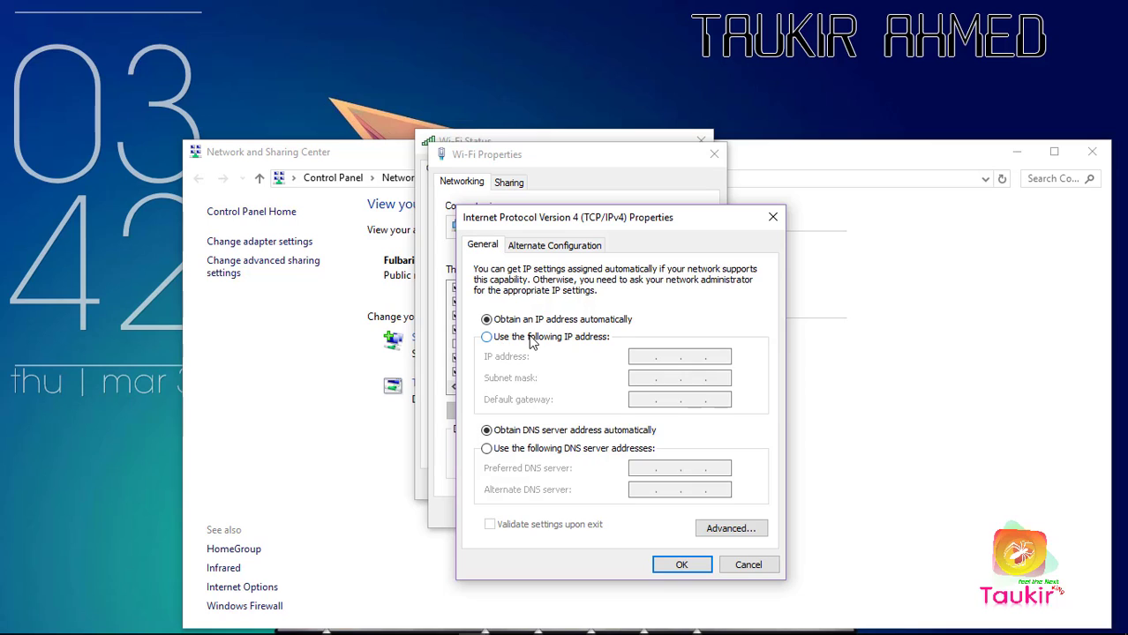
pyautogui.click(532, 338)
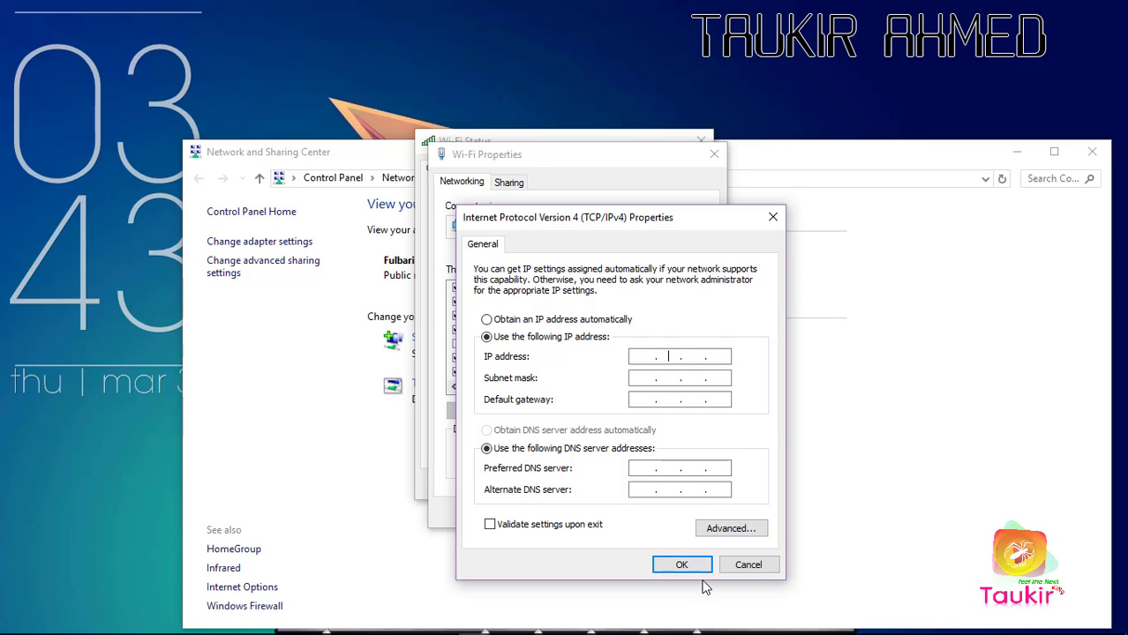
pyautogui.click(749, 565)
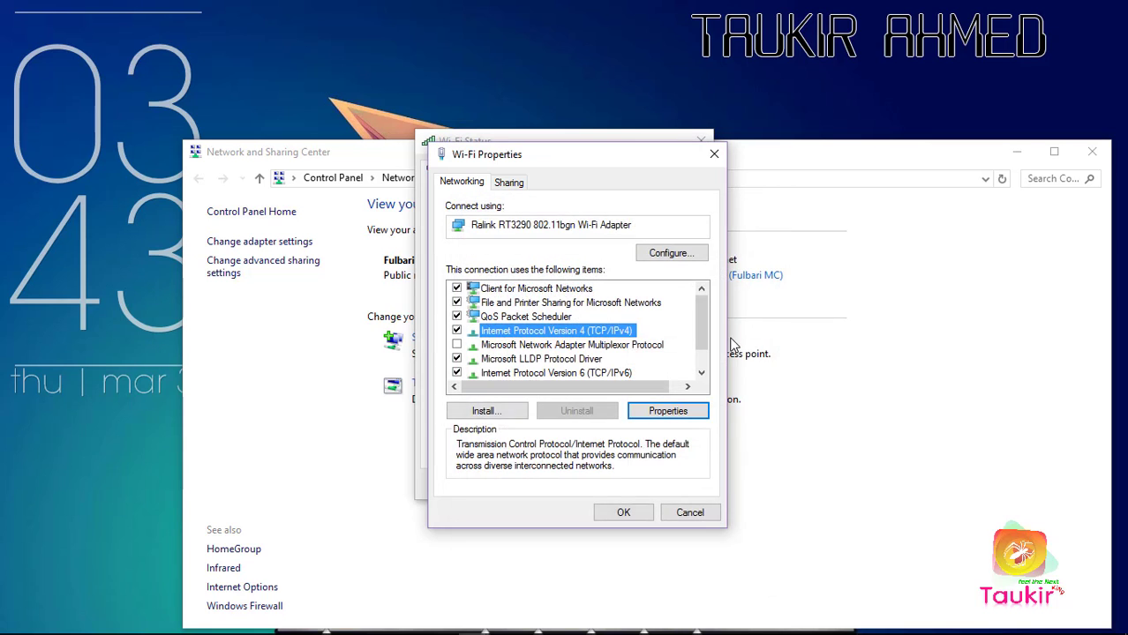
pyautogui.click(719, 154)
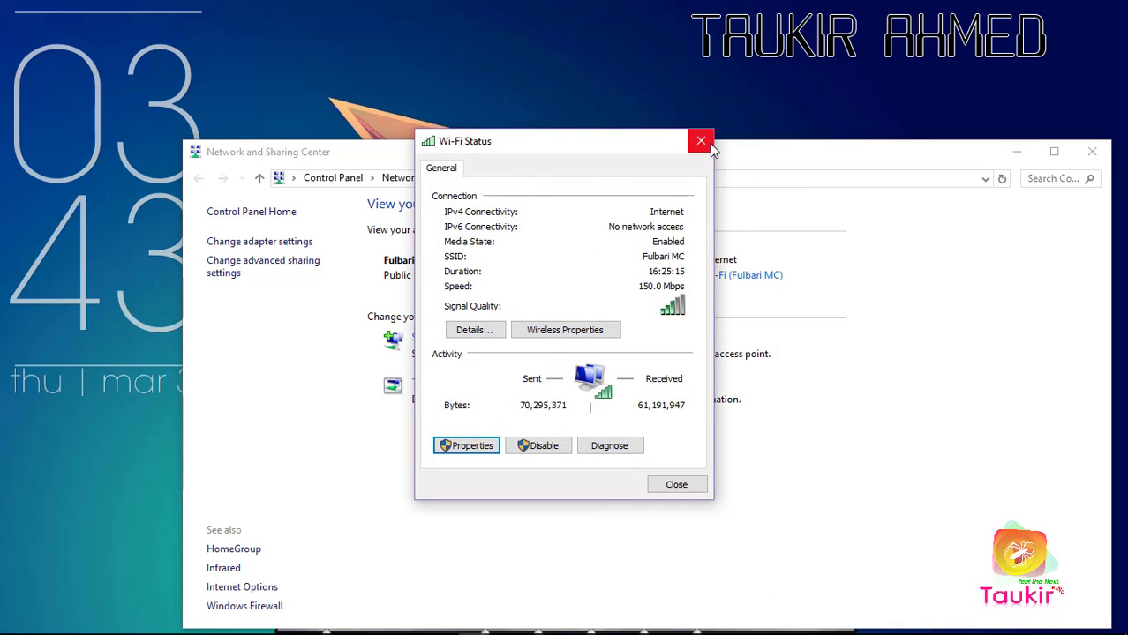
pyautogui.click(710, 143)
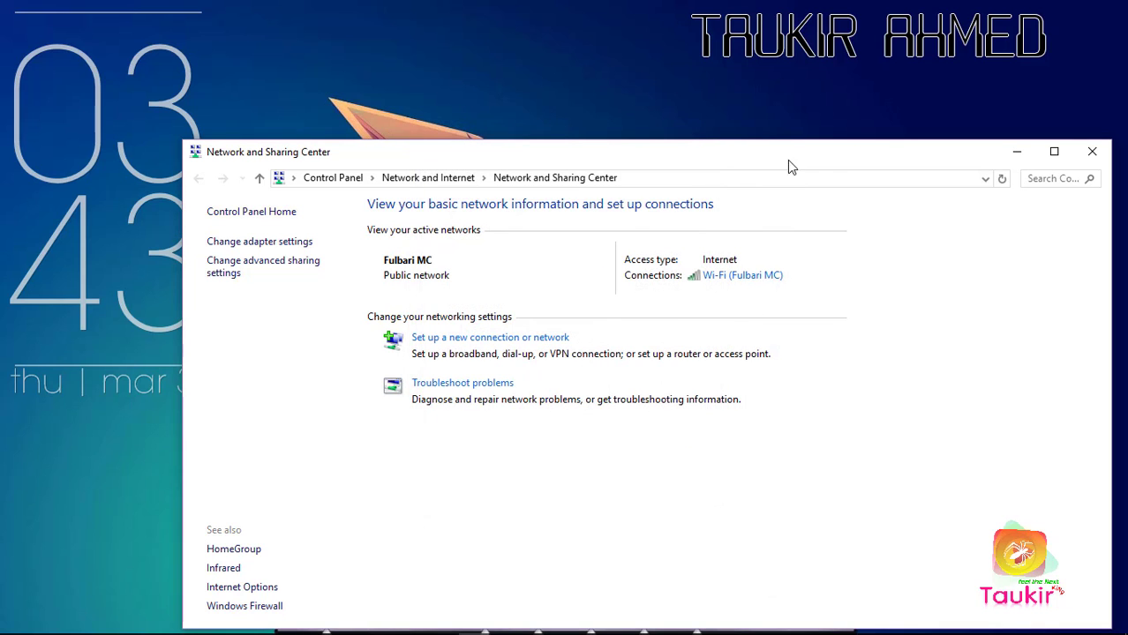
pyautogui.click(1092, 153)
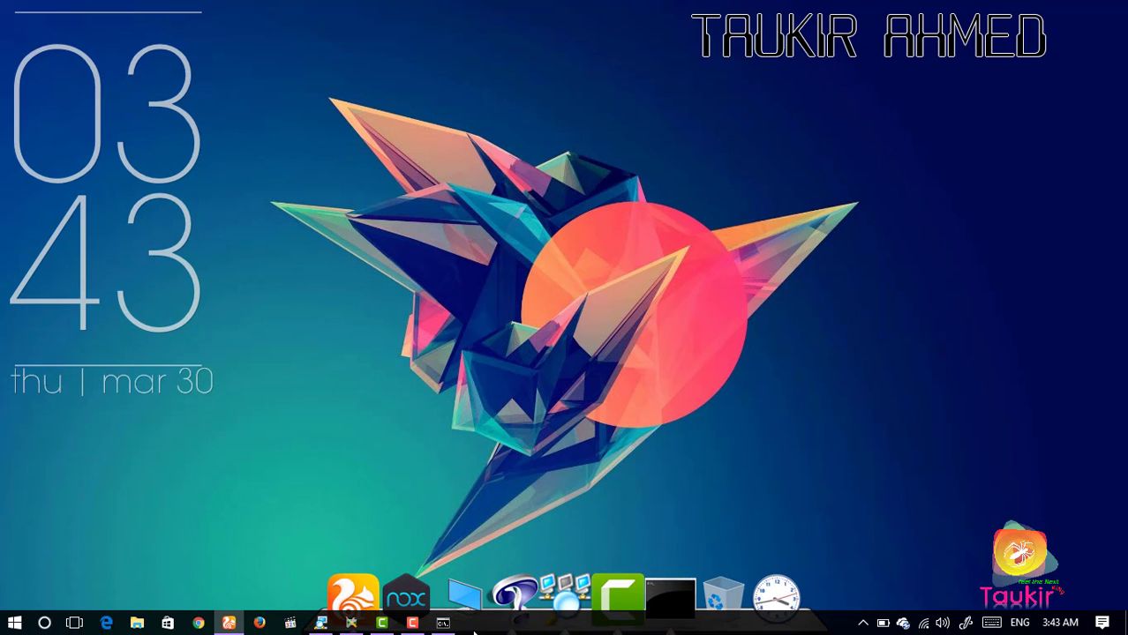
# Step: Switch to the Change MAC Address utility, choose the Wi-Fi connection, and open its MAC address for changing
pyautogui.moveTo(350, 627)
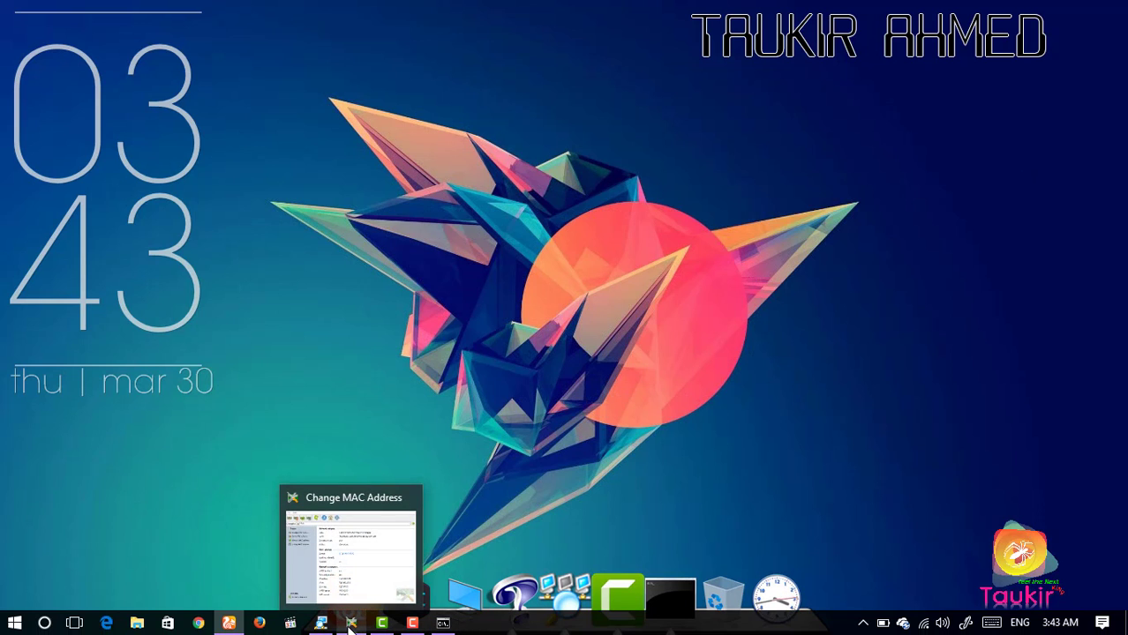
pyautogui.click(351, 624)
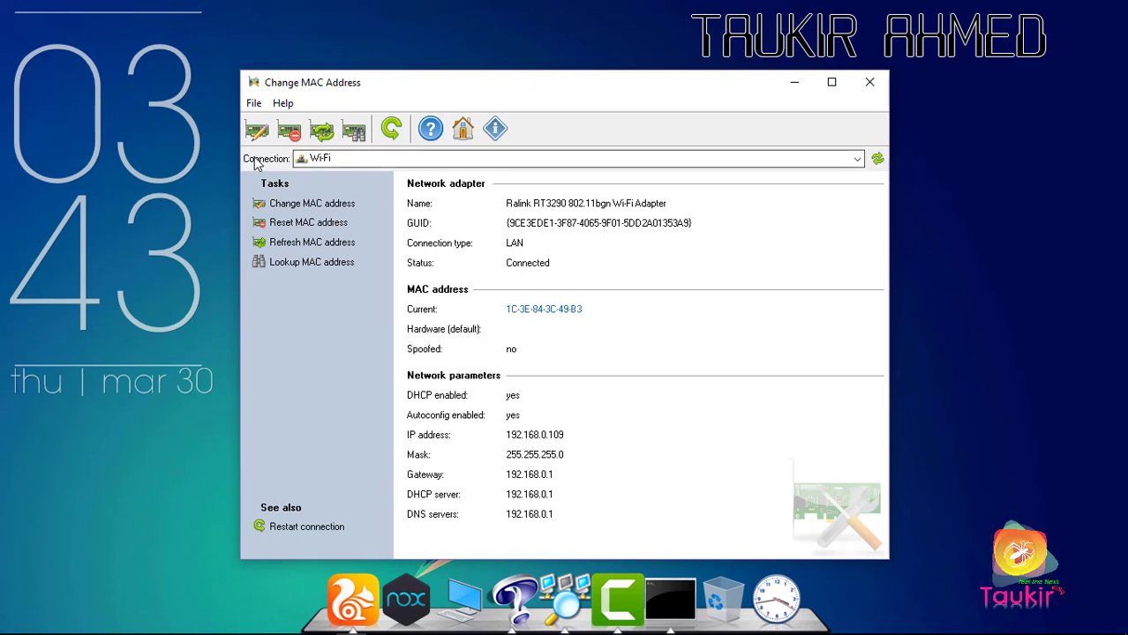
pyautogui.click(336, 163)
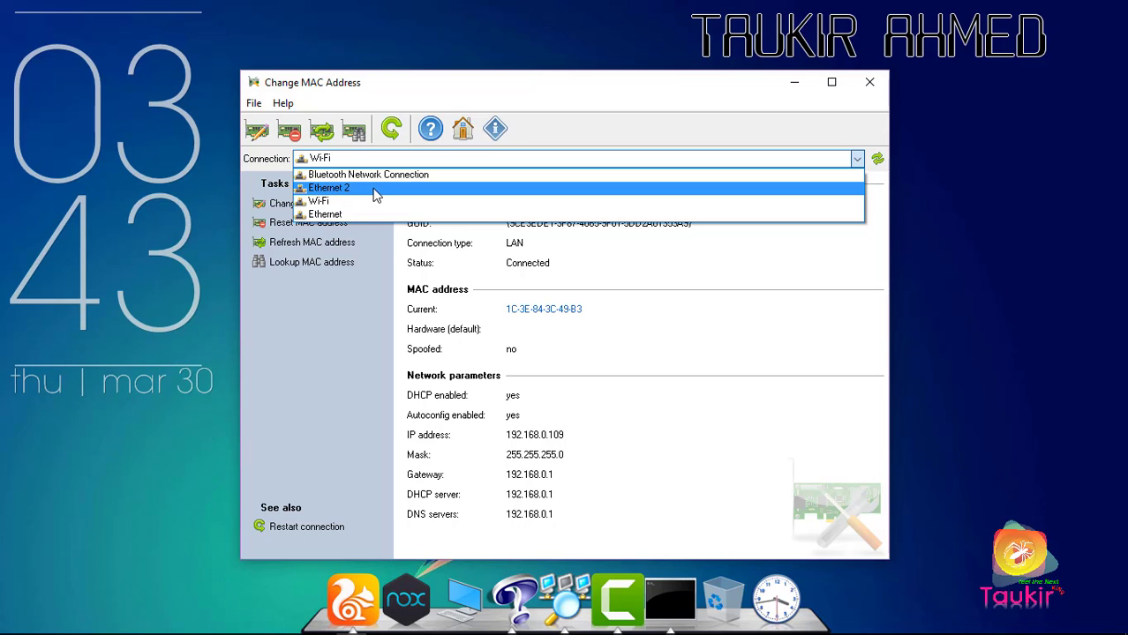
pyautogui.click(323, 202)
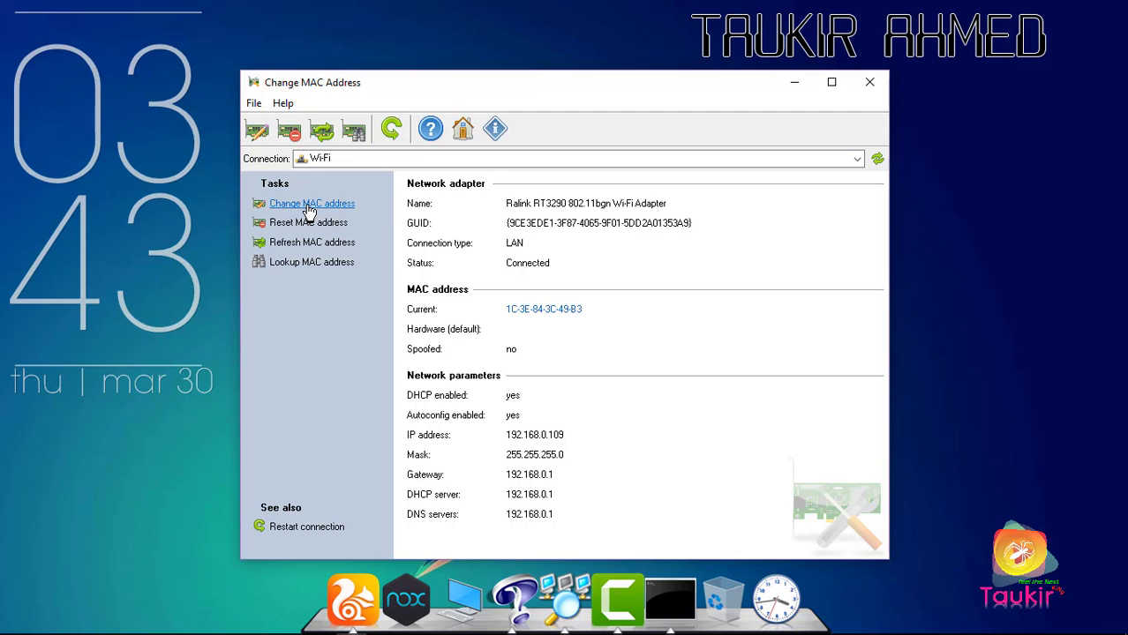
pyautogui.click(310, 206)
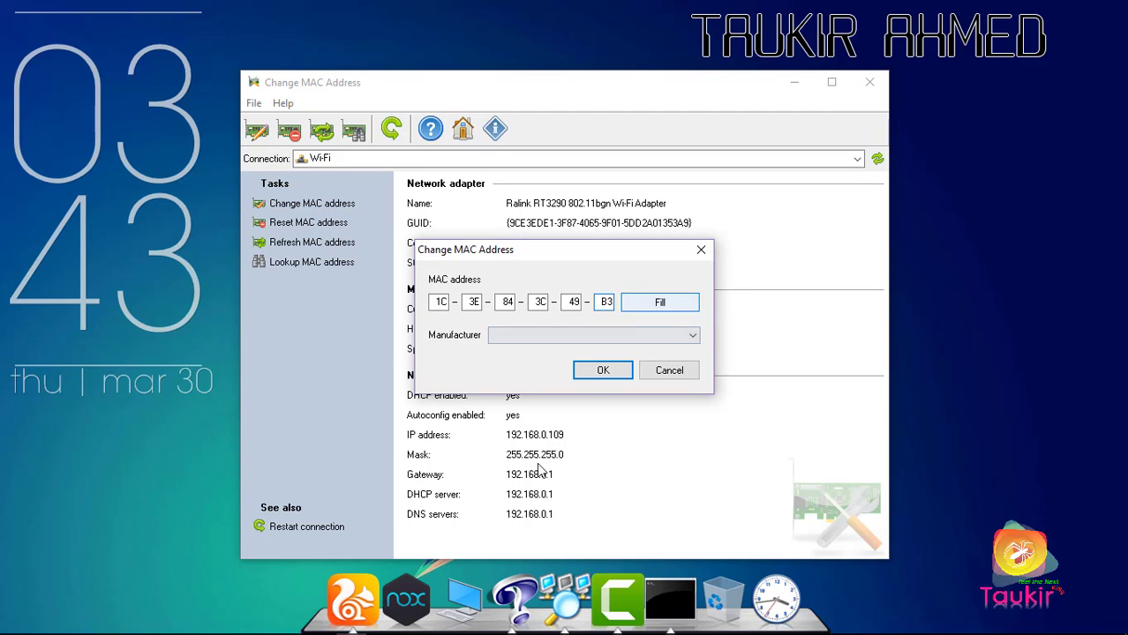
# Step: Copy the MAC address of host 10.10.10.157 in Advanced IP Scanner and minimize the scanner
pyautogui.moveTo(411, 628)
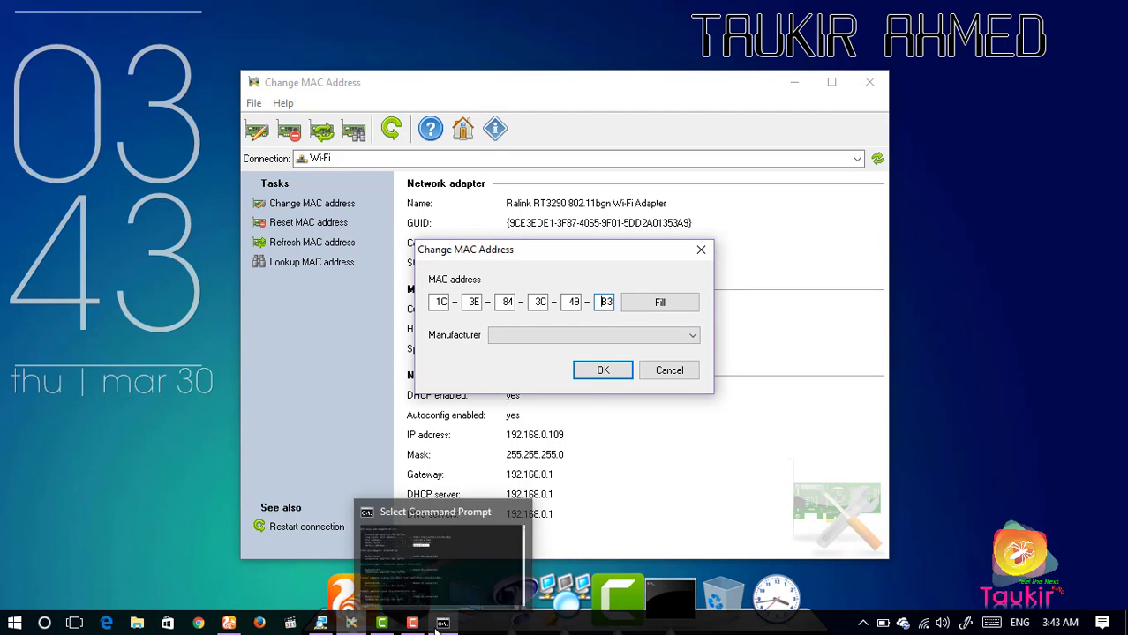
pyautogui.click(331, 629)
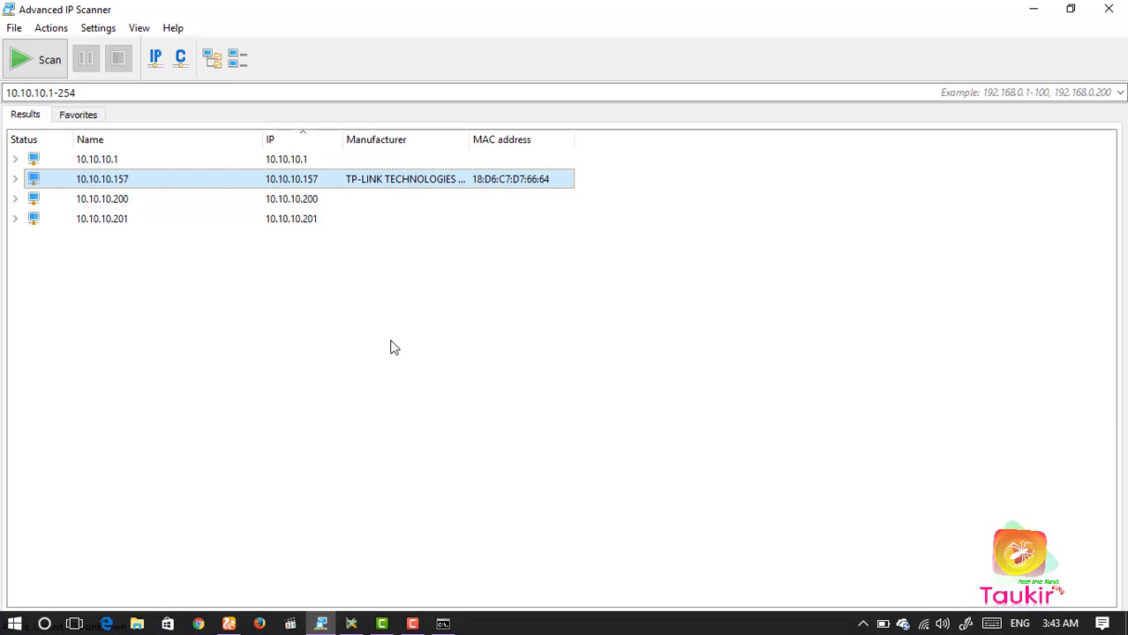
pyautogui.rightClick(138, 177)
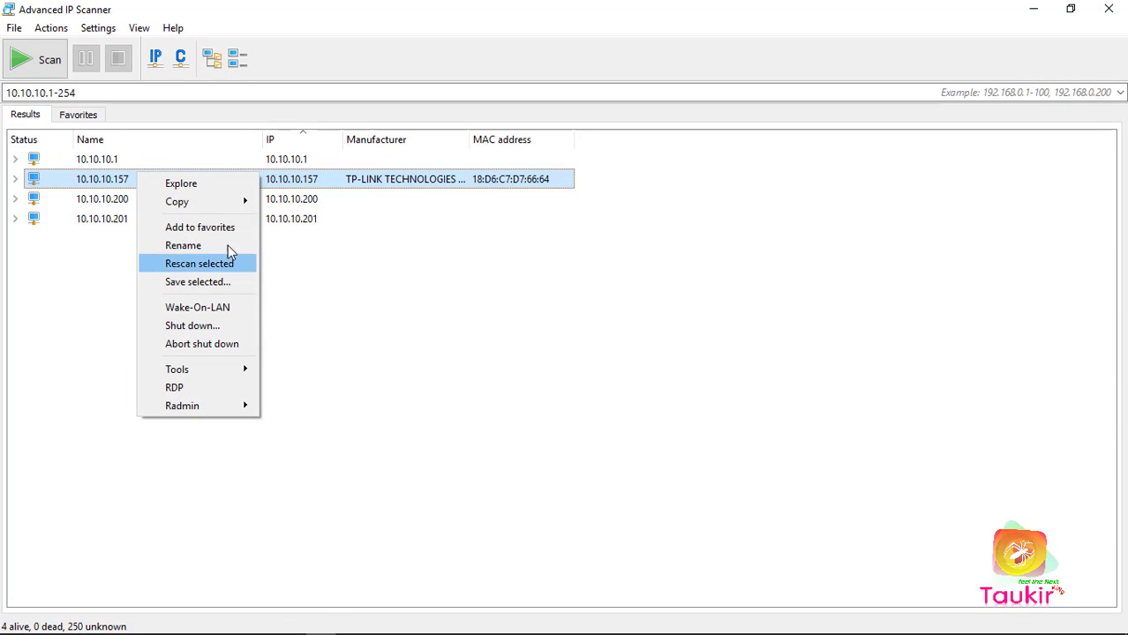
pyautogui.moveTo(228, 203)
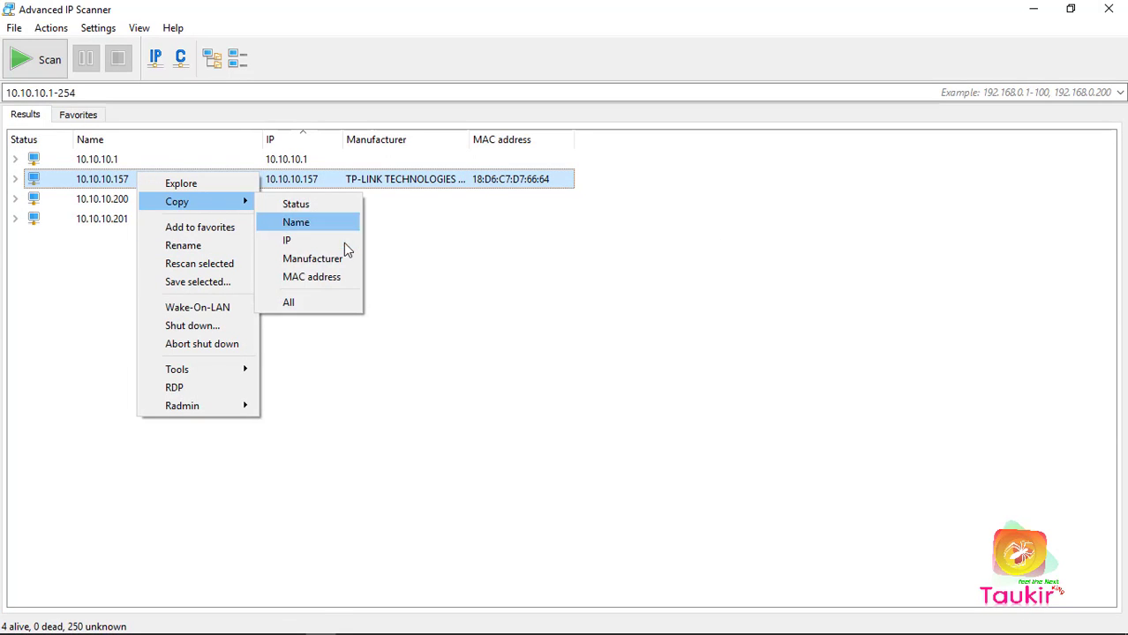
pyautogui.click(311, 277)
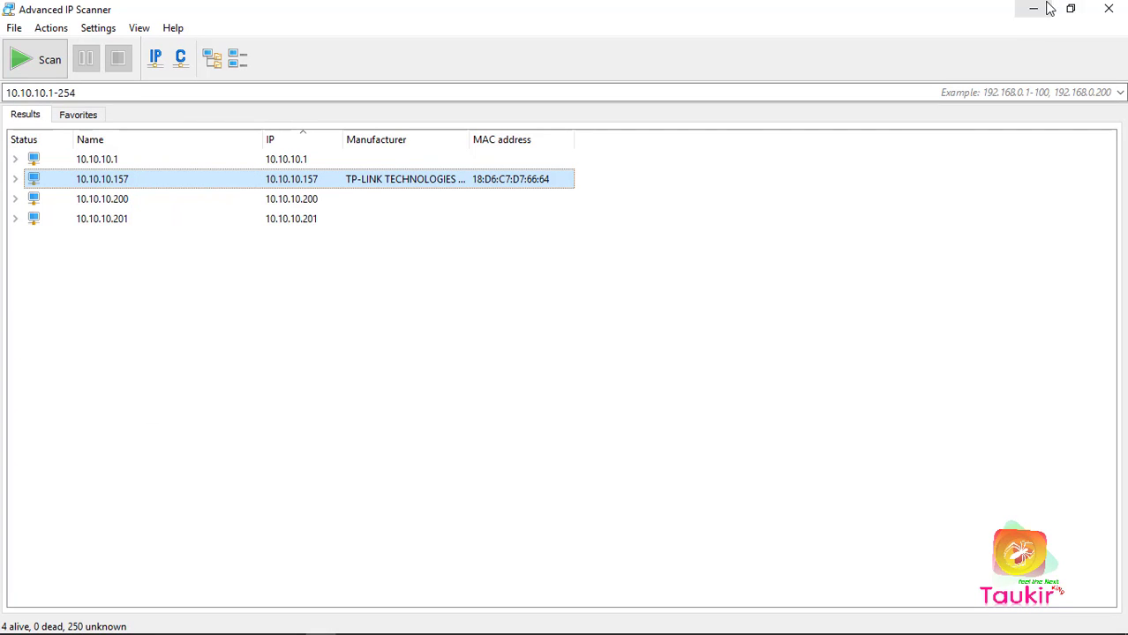
pyautogui.click(1034, 9)
# Step: Fill the Wi-Fi adapter's new MAC address from the clipboard and check the manufacturer choice
pyautogui.click(645, 303)
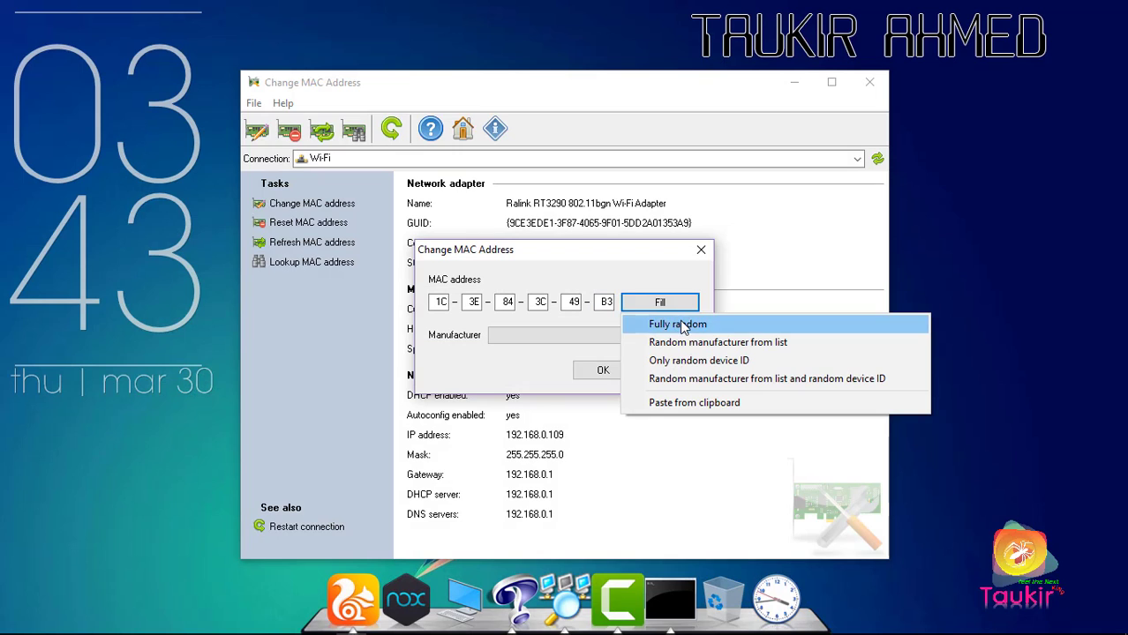
pyautogui.click(628, 269)
pyautogui.click(641, 303)
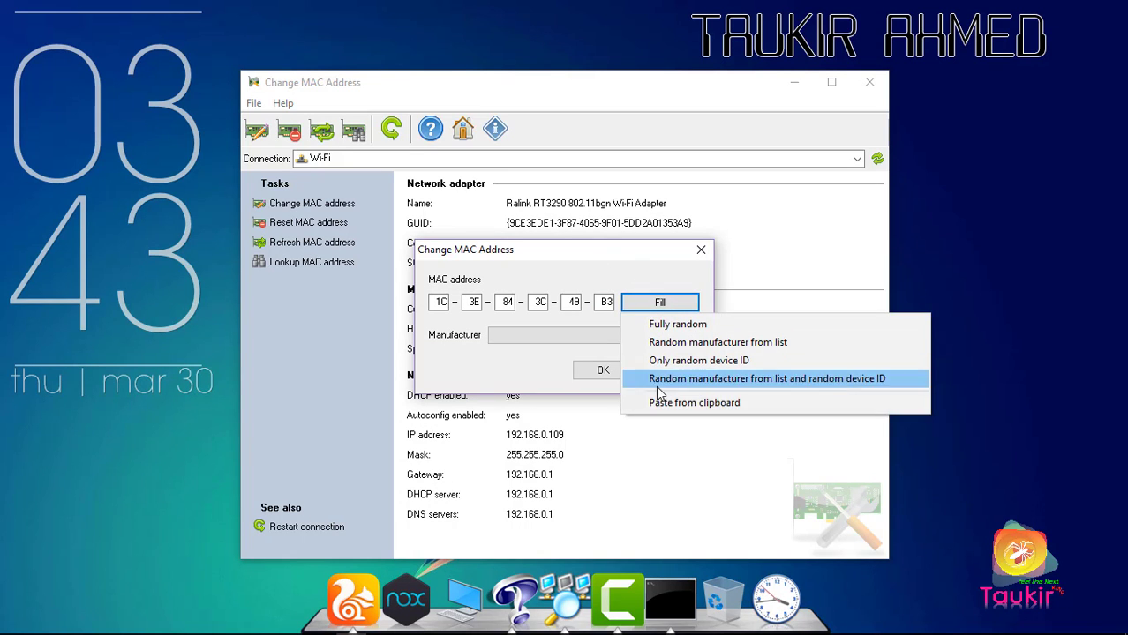
pyautogui.click(662, 403)
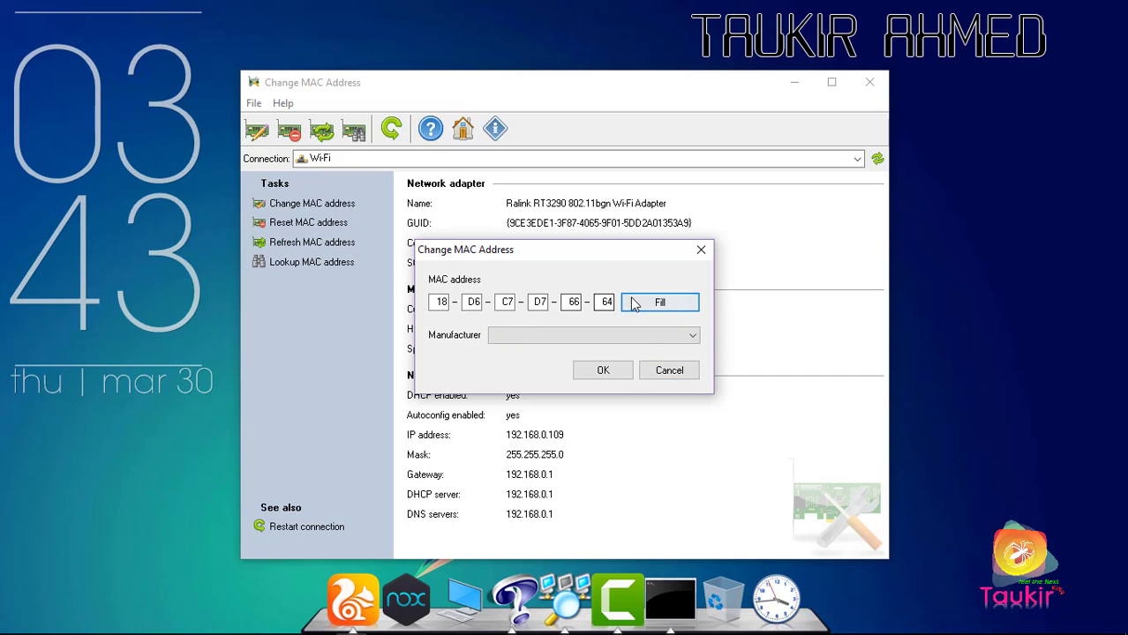
pyautogui.click(616, 337)
pyautogui.click(616, 337)
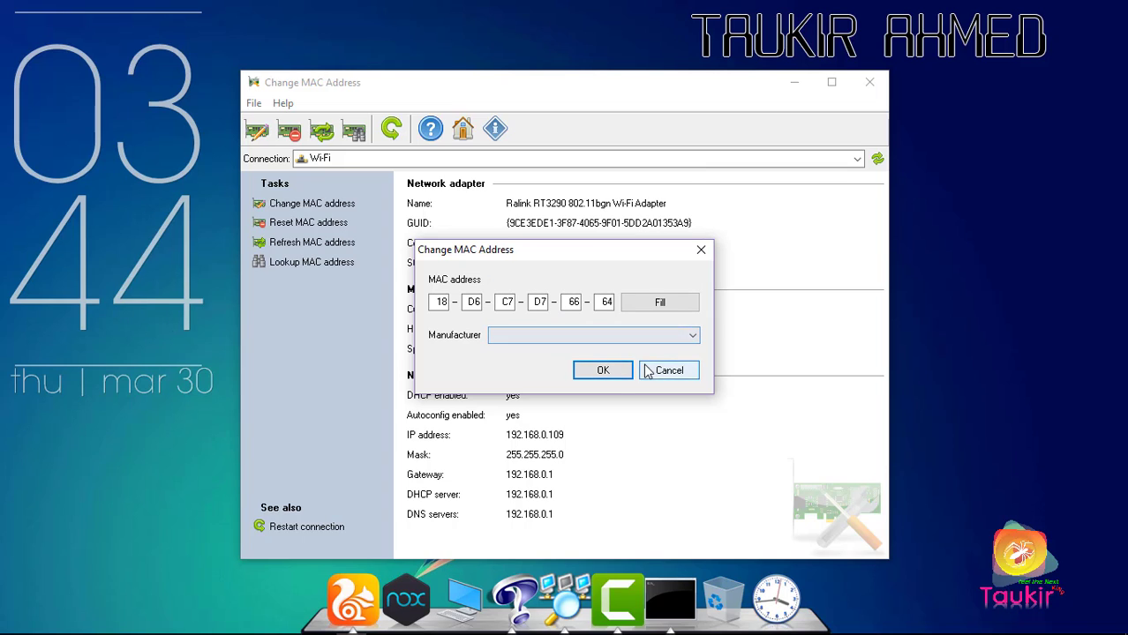
# Step: Dismiss the MAC address dialog without applying the change and close the Change MAC Address utility
pyautogui.click(605, 371)
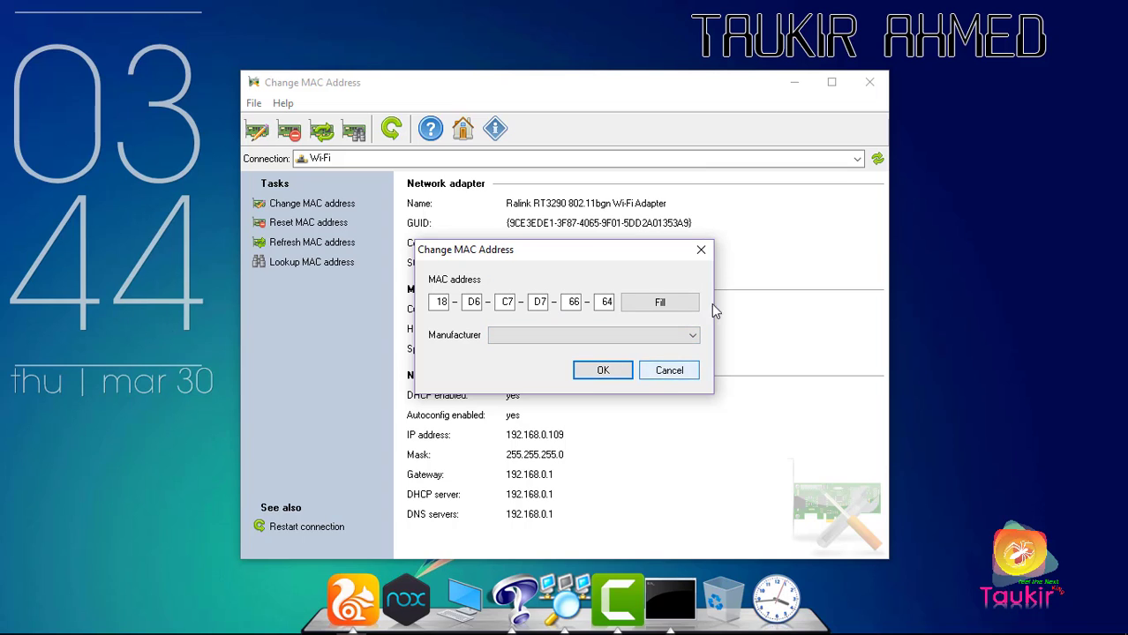
pyautogui.click(701, 250)
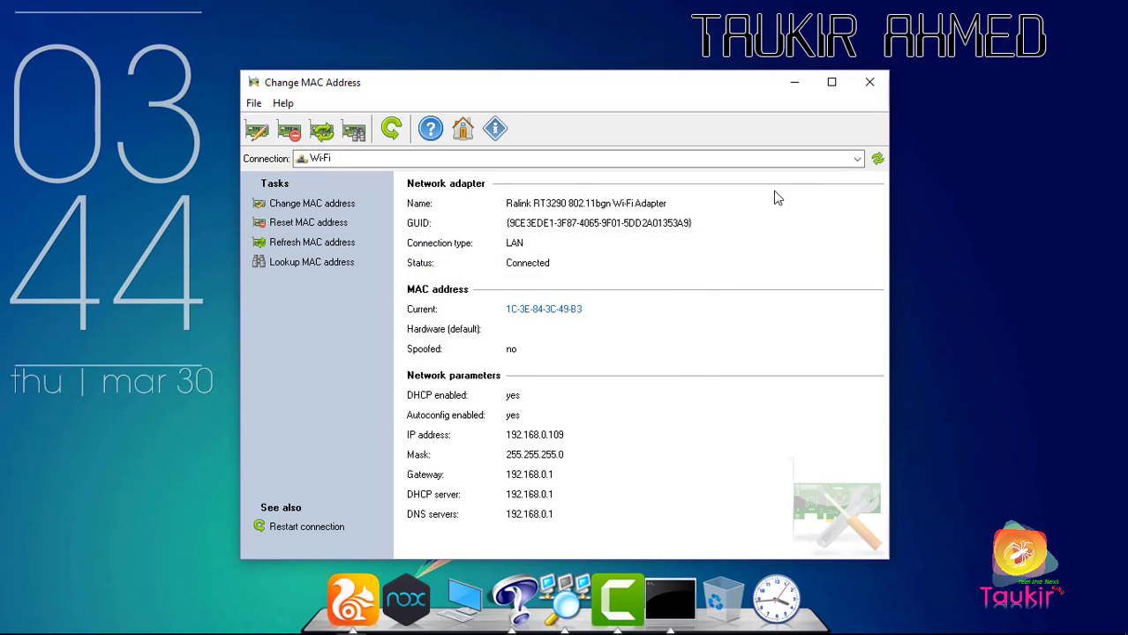
pyautogui.click(871, 83)
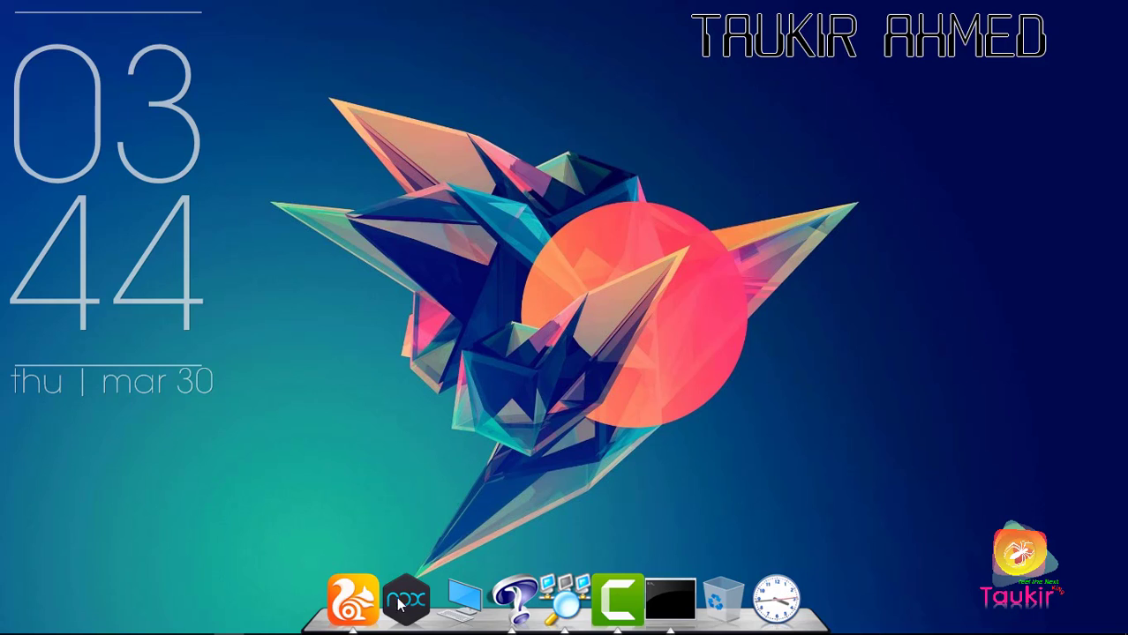
pyautogui.moveTo(368, 628)
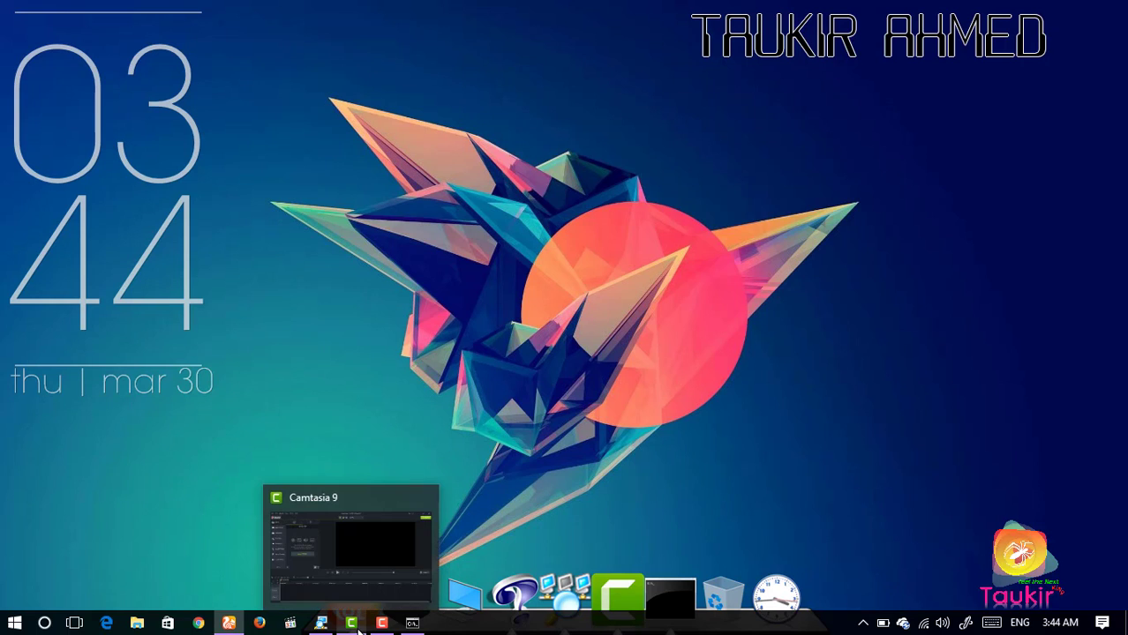